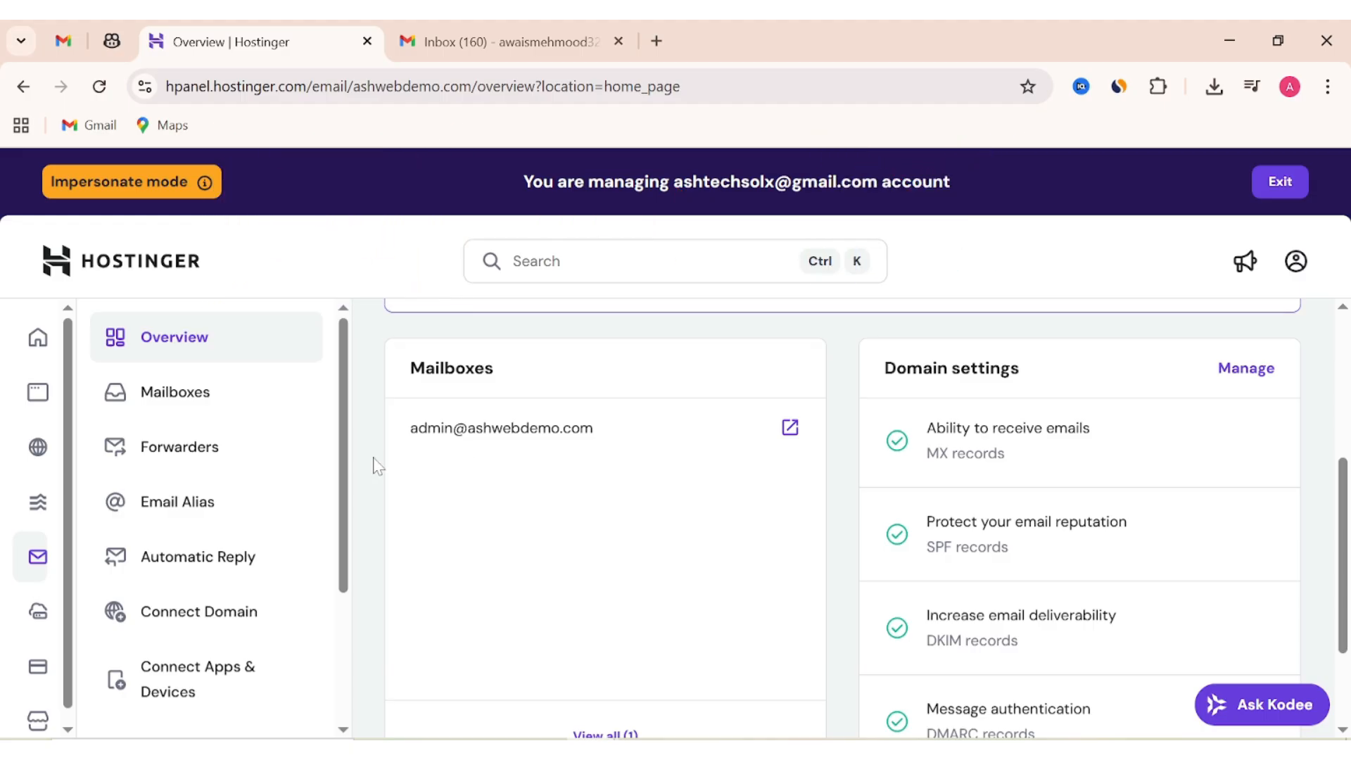
# Show the IMAP, SMTP and POP hostnames and ports on hPanel's Connect Apps & Devices page.
pyautogui.scroll(-3, 346, 466)
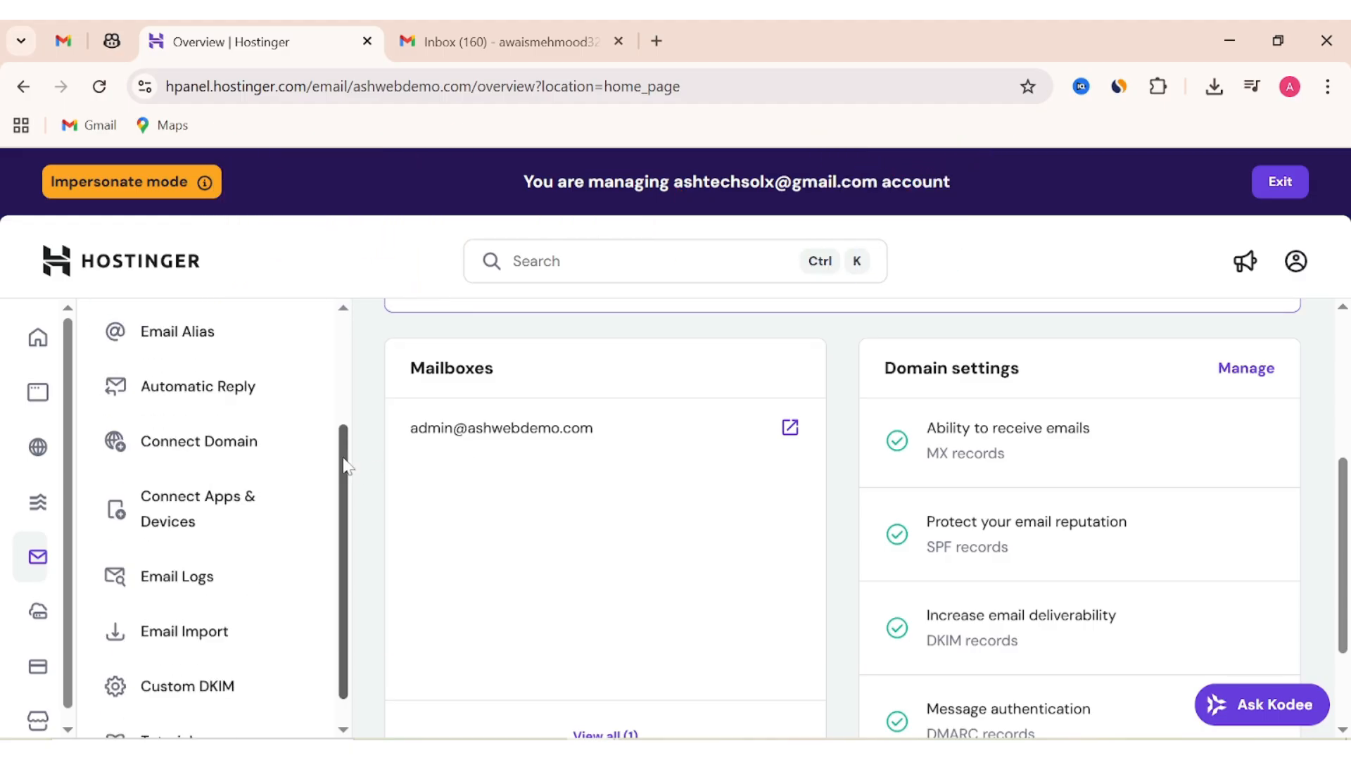
pyautogui.click(211, 468)
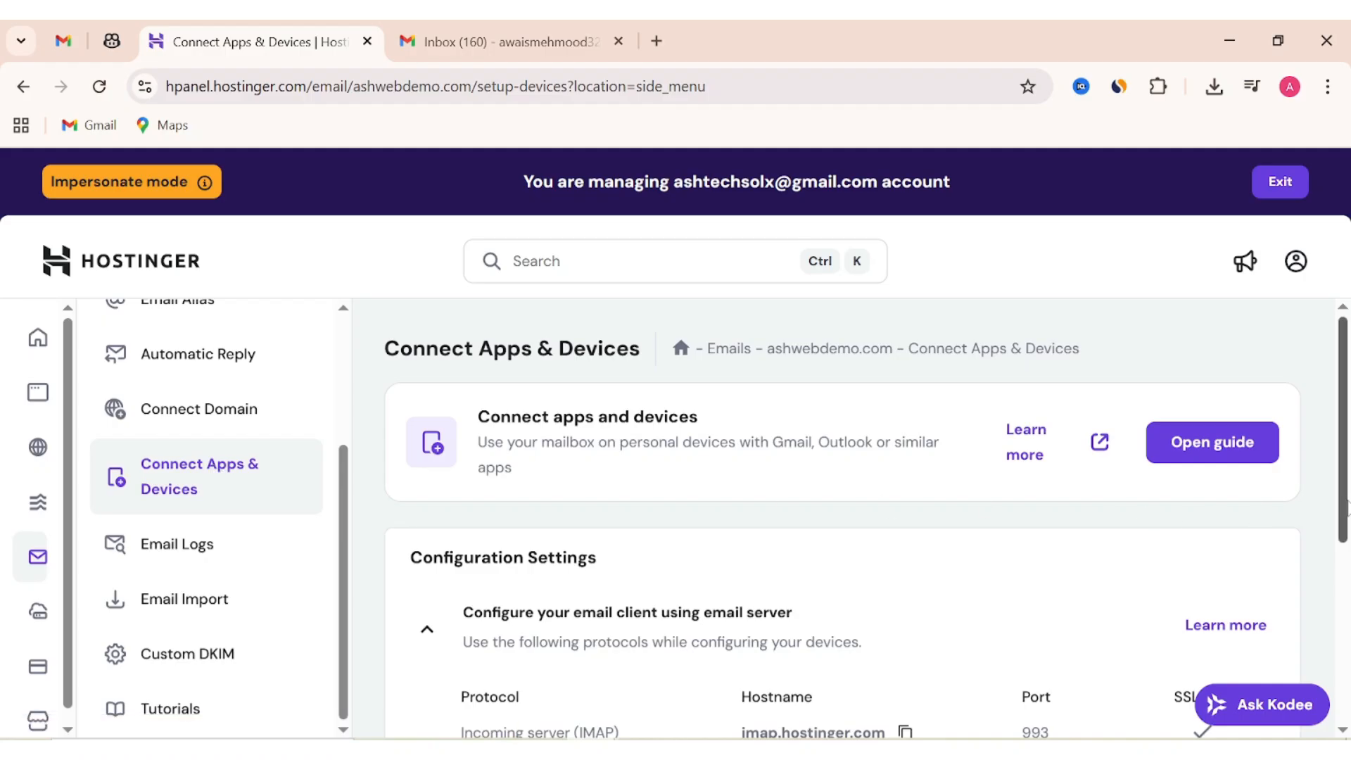
pyautogui.scroll(-3, 1346, 507)
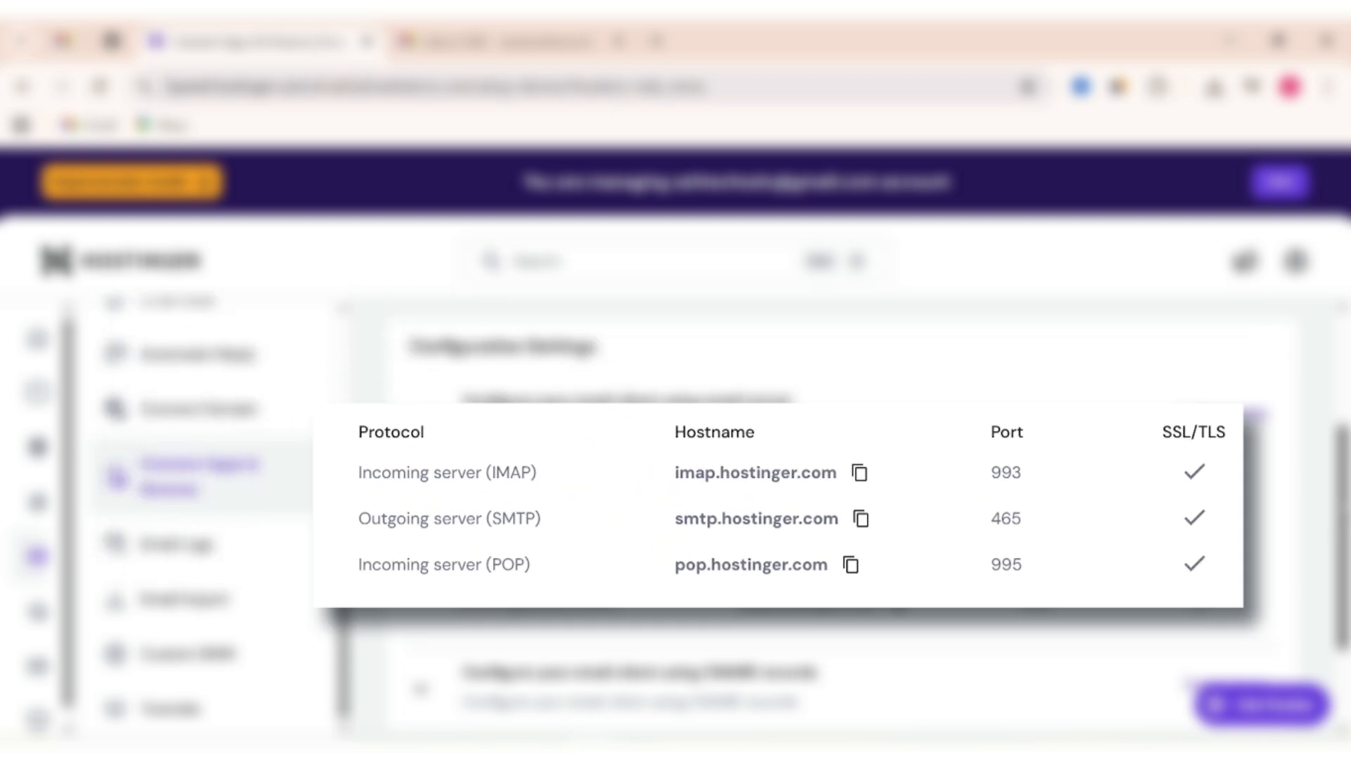
pyautogui.click(503, 44)
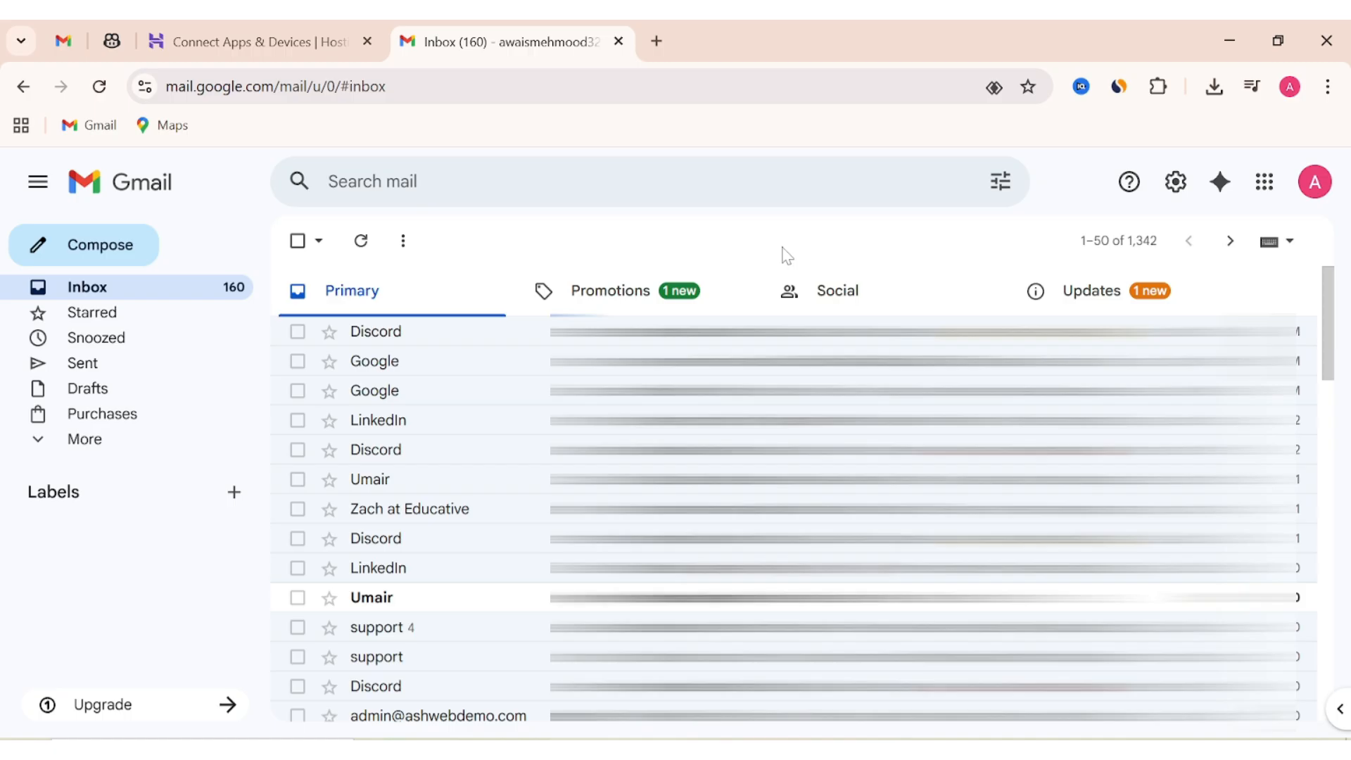
# Open Gmail's full settings on the Accounts and Import tab, with its Send mail as section.
pyautogui.click(1174, 184)
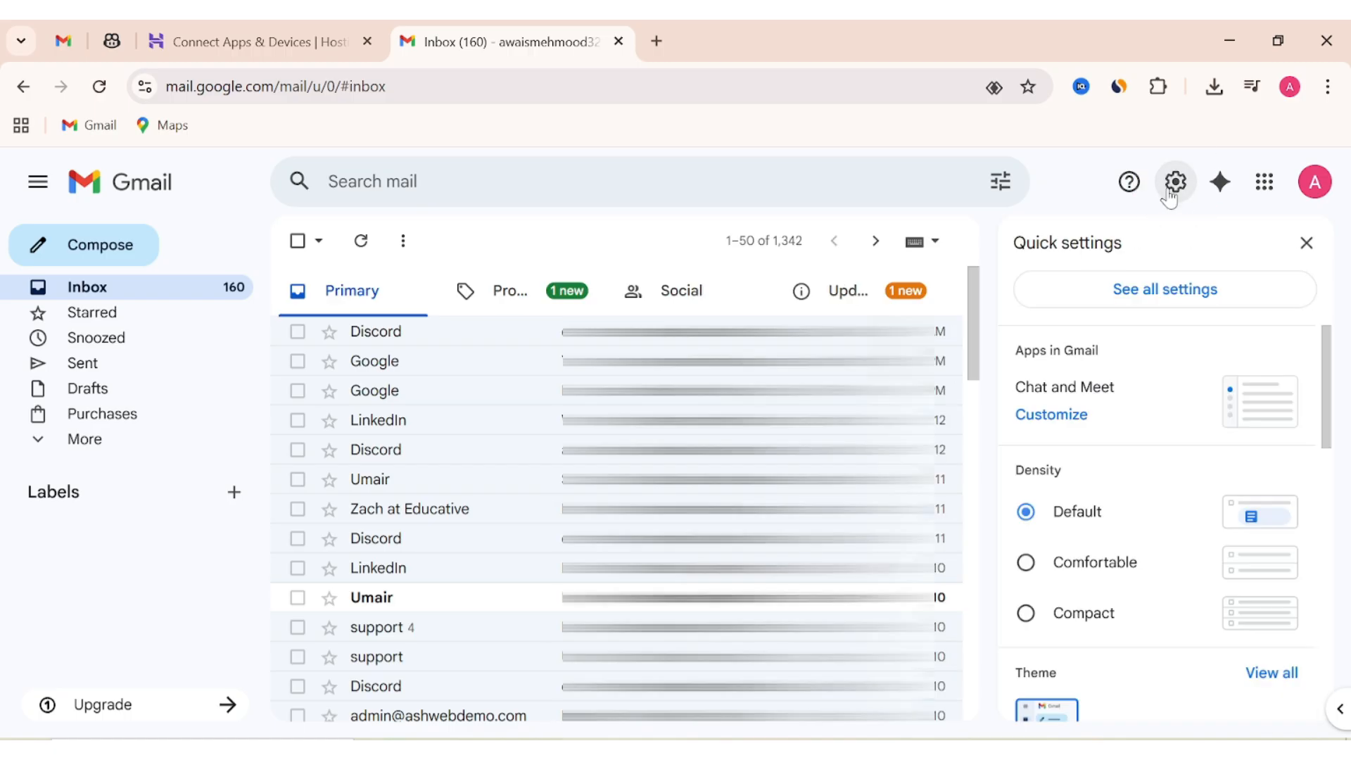
pyautogui.click(1202, 294)
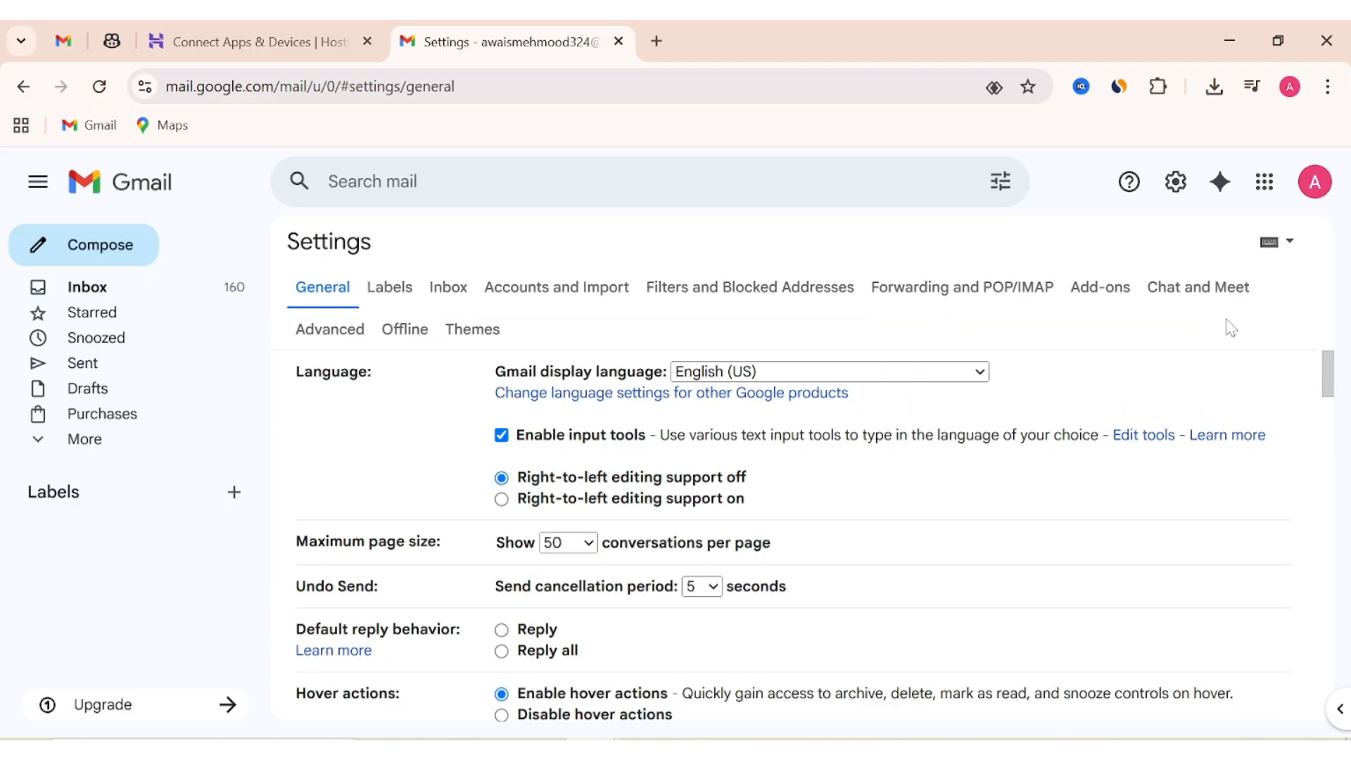
pyautogui.click(563, 290)
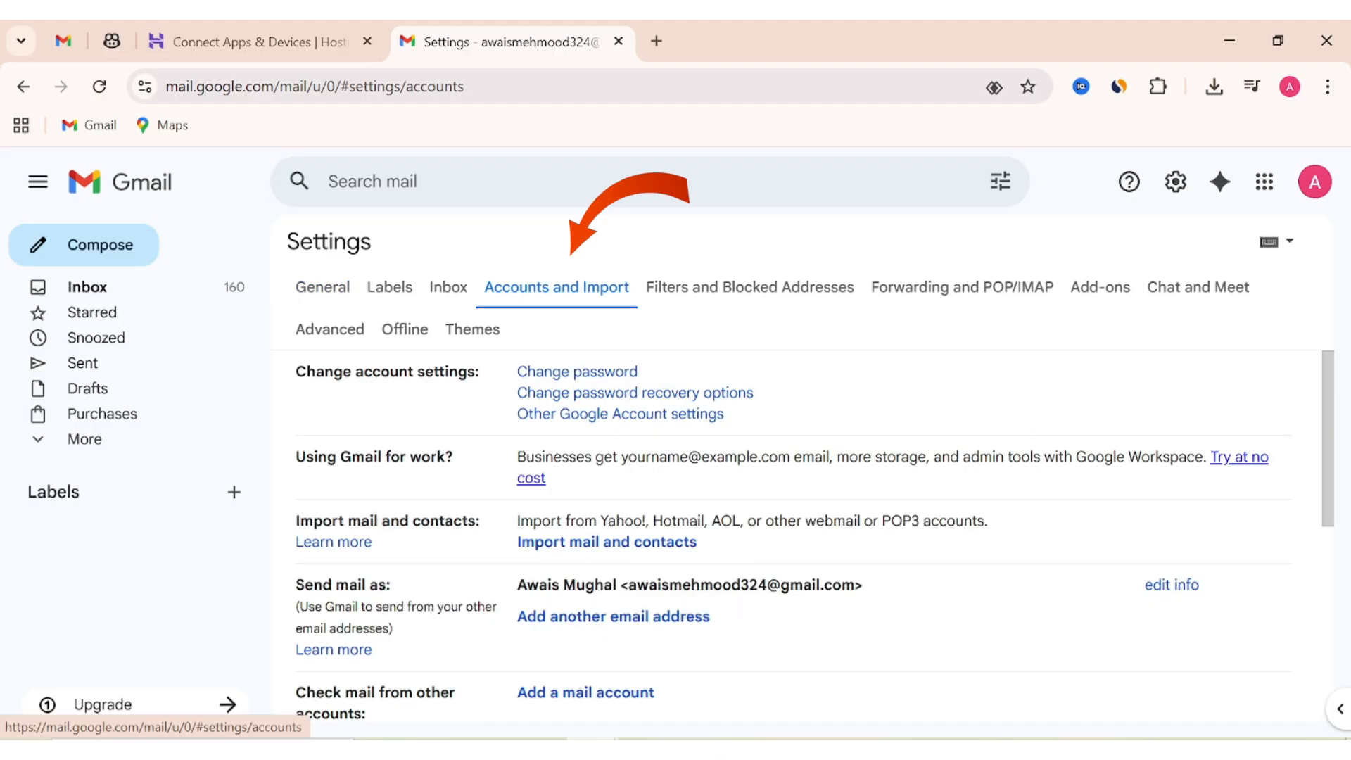
pyautogui.scroll(-1, 1271, 388)
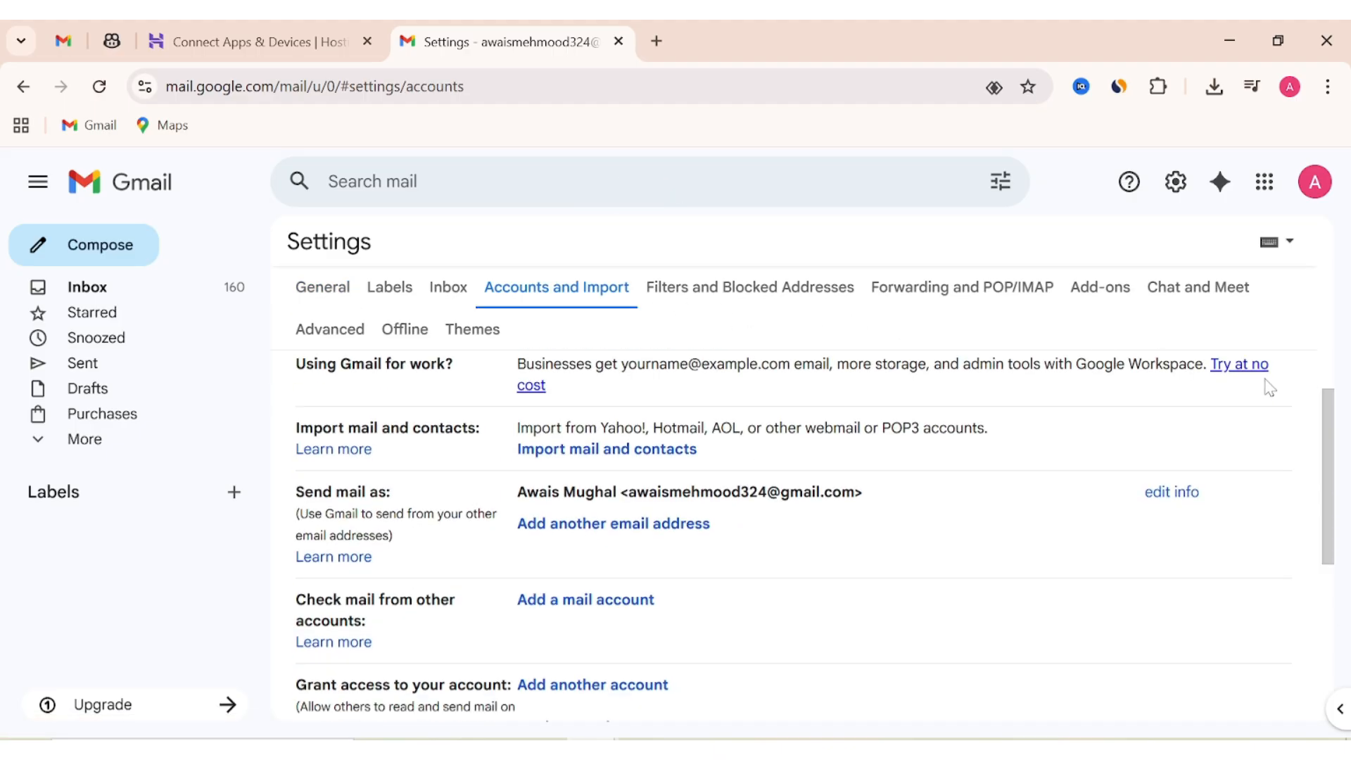
pyautogui.scroll(-1, 1271, 387)
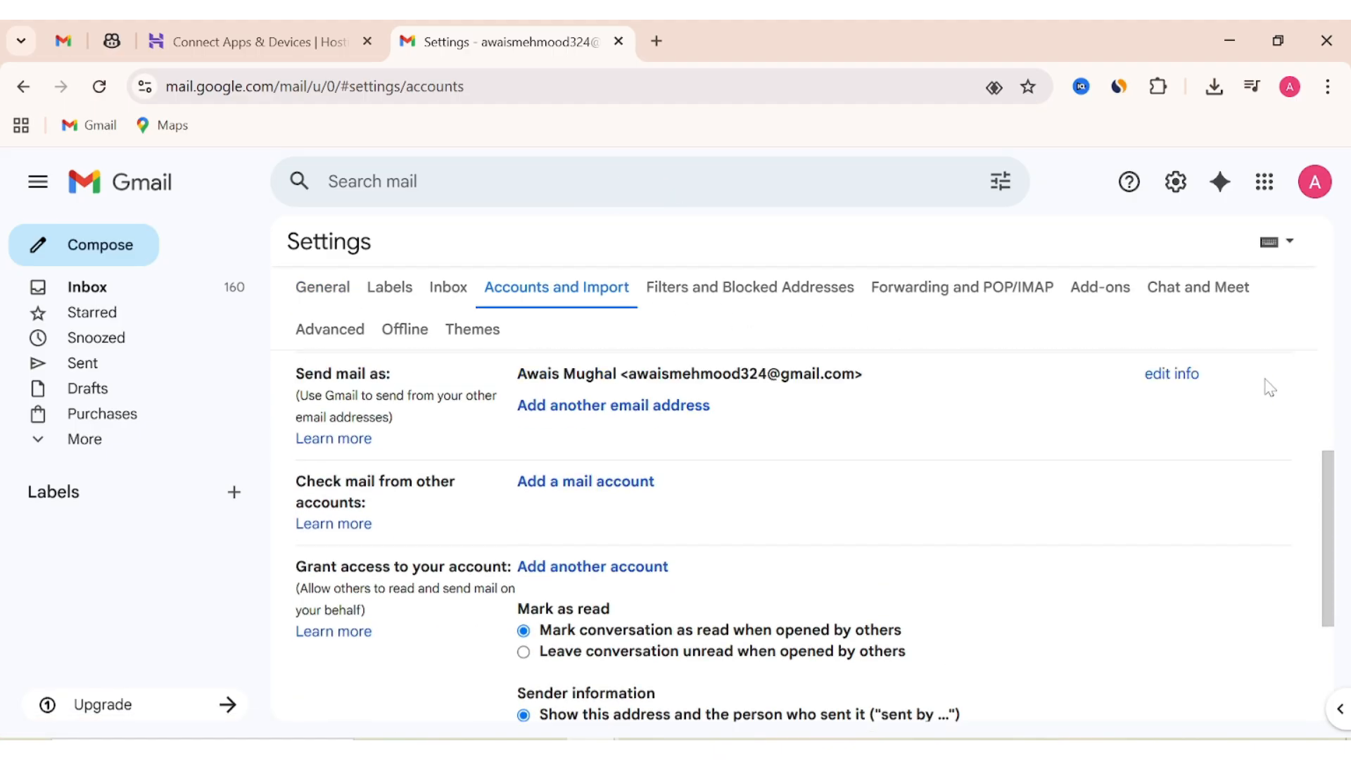
pyautogui.scroll(1, 1271, 387)
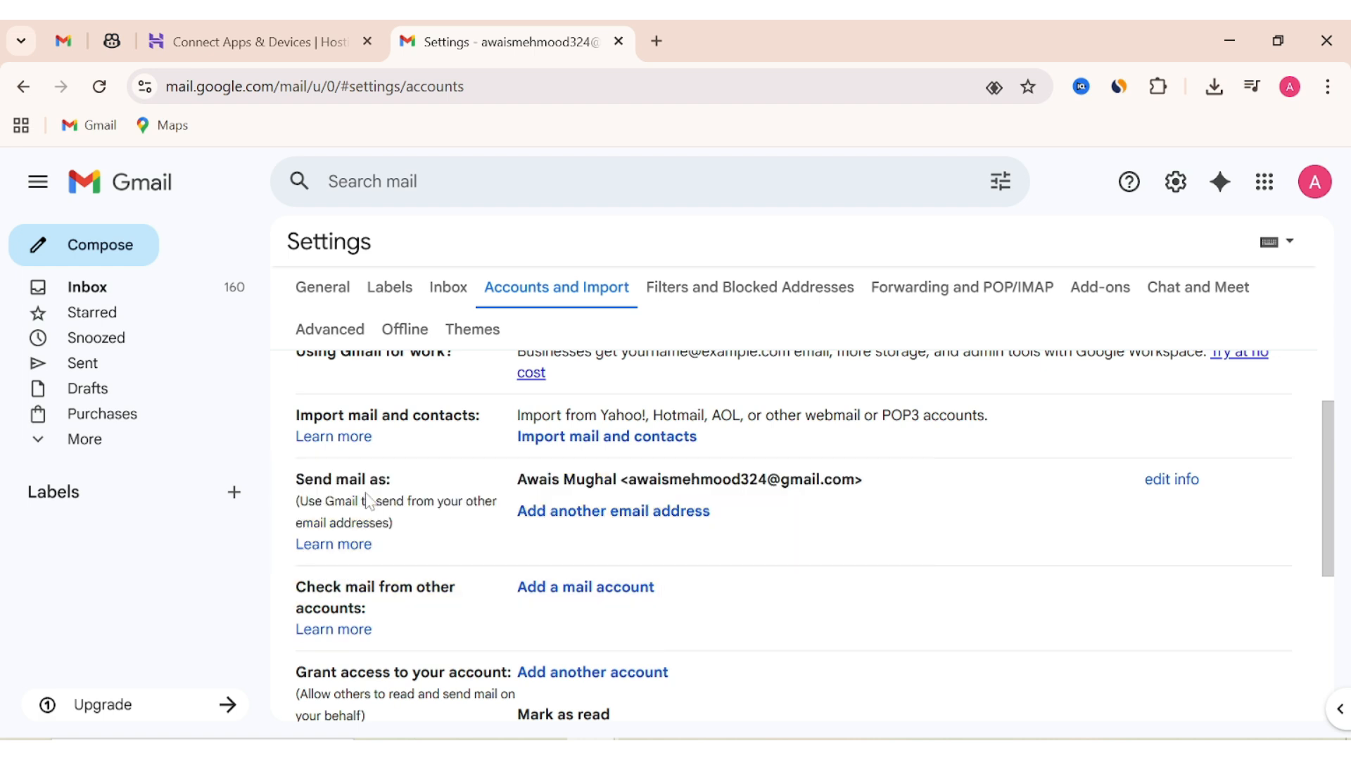
# Begin adding the ashwebdemo.com admin mailbox as a send-as address and clear the suggested SMTP server.
pyautogui.click(588, 513)
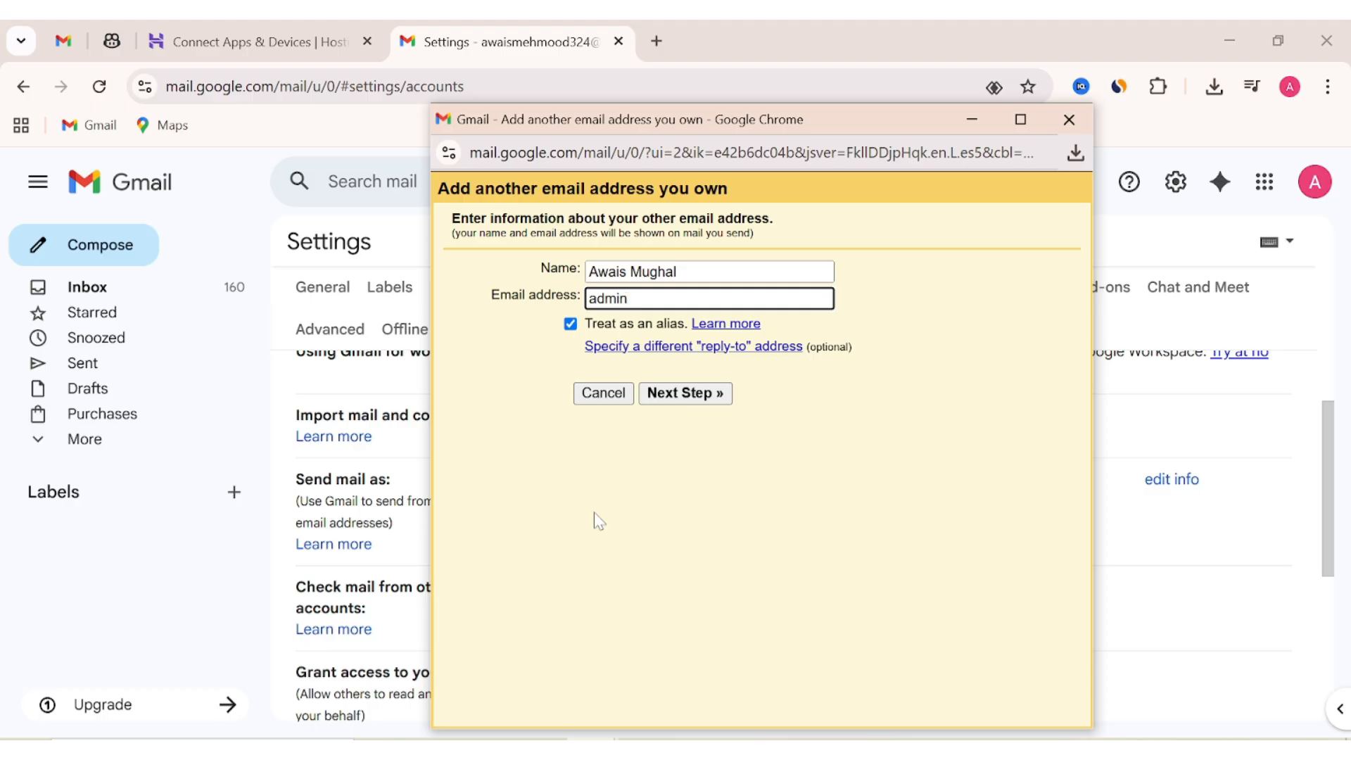
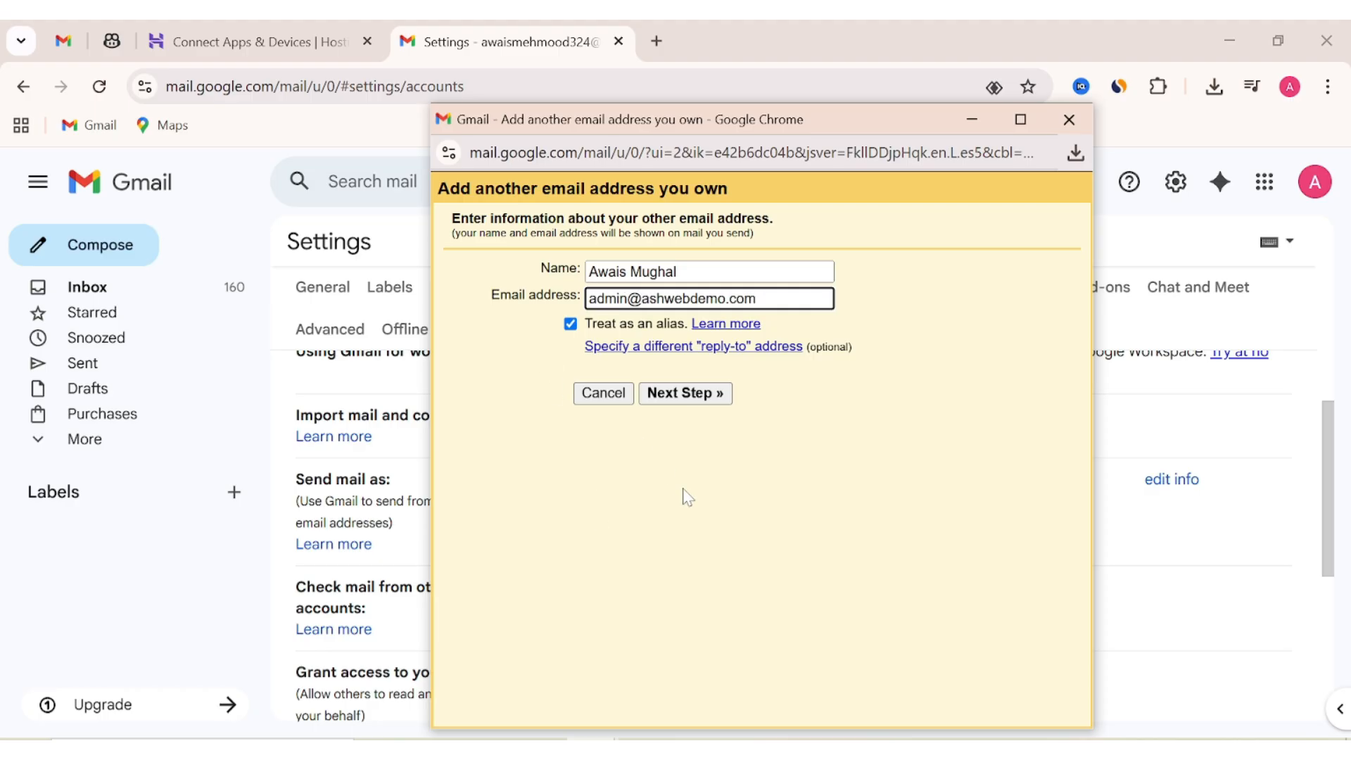
pyautogui.click(719, 402)
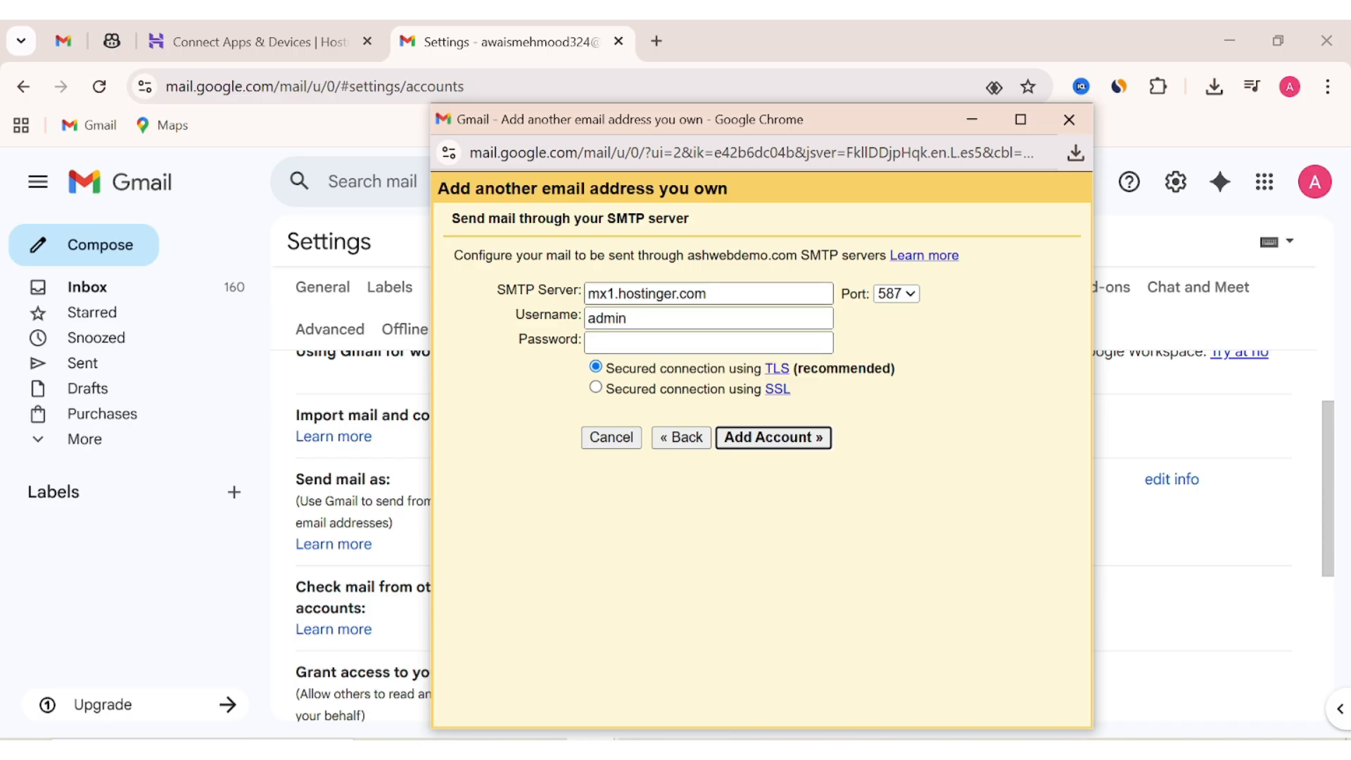
pyautogui.tripleClick(647, 293)
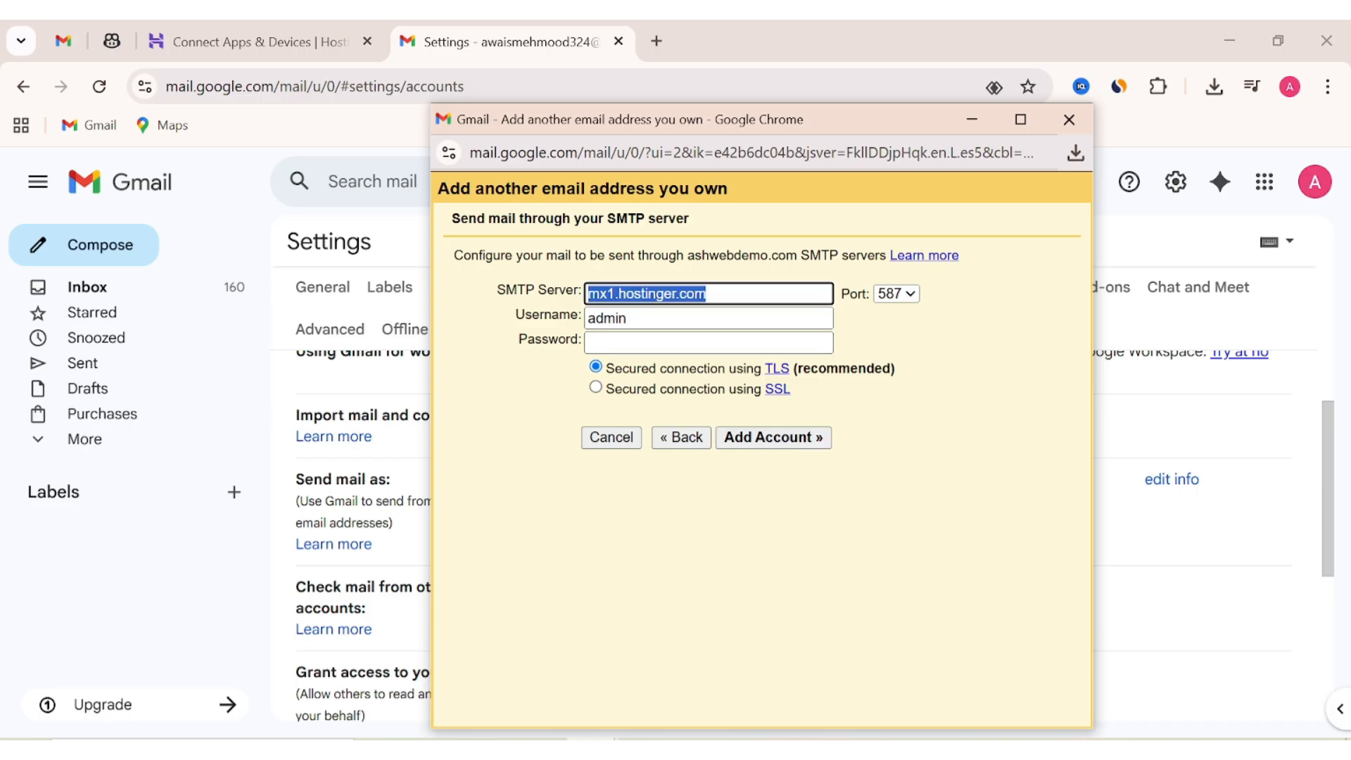
pyautogui.press('BackSpace')
pyautogui.click(248, 42)
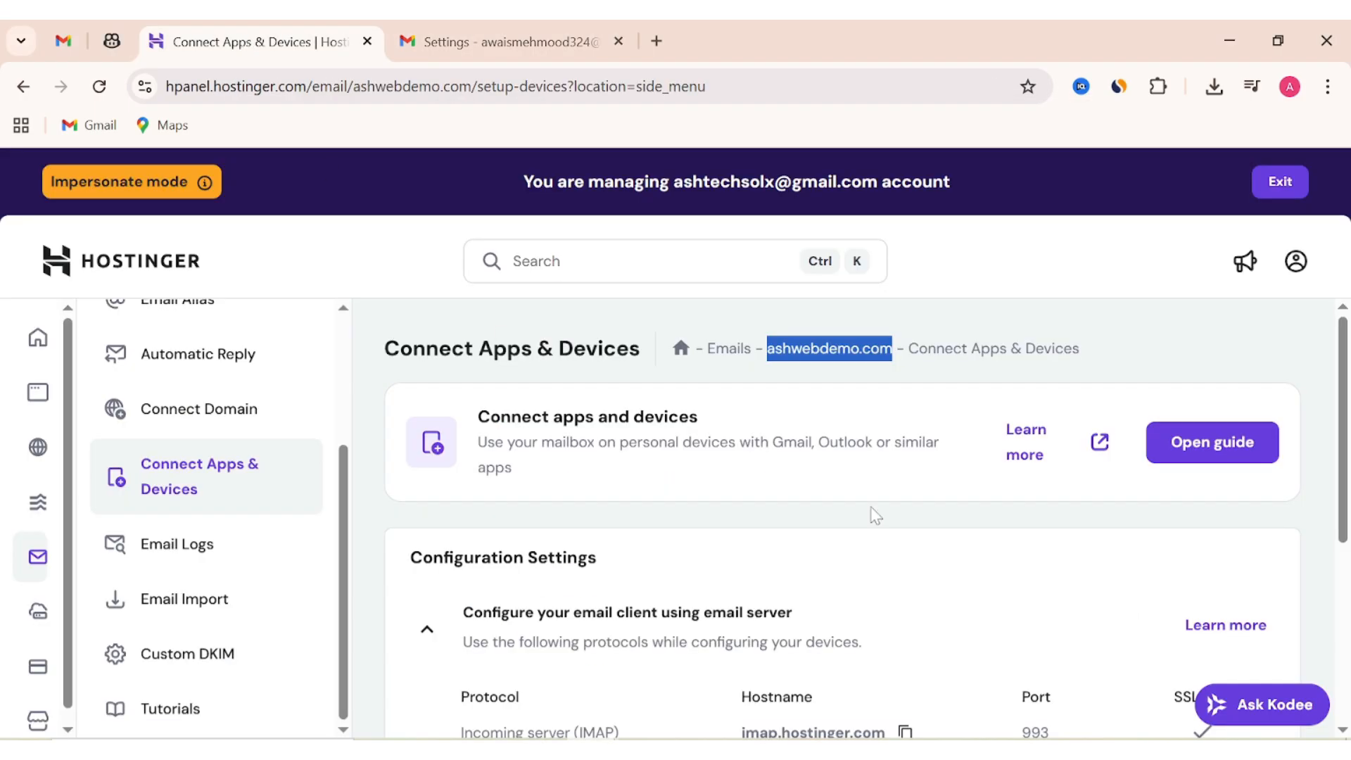
# Copy smtp.hostinger.com from hPanel into Gmail's SMTP Server field.
pyautogui.scroll(-3, 1010, 551)
pyautogui.moveTo(461, 562); pyautogui.dragTo(637, 593)
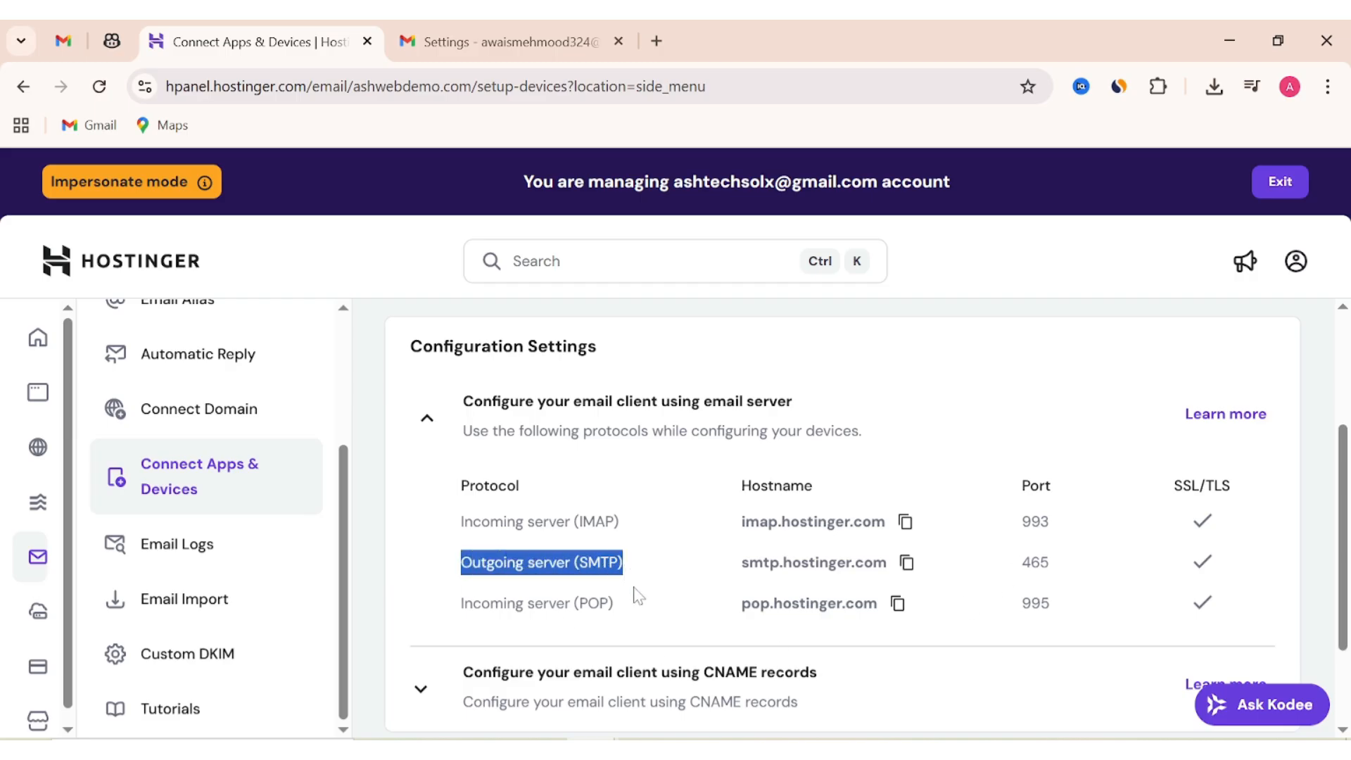
pyautogui.click(908, 565)
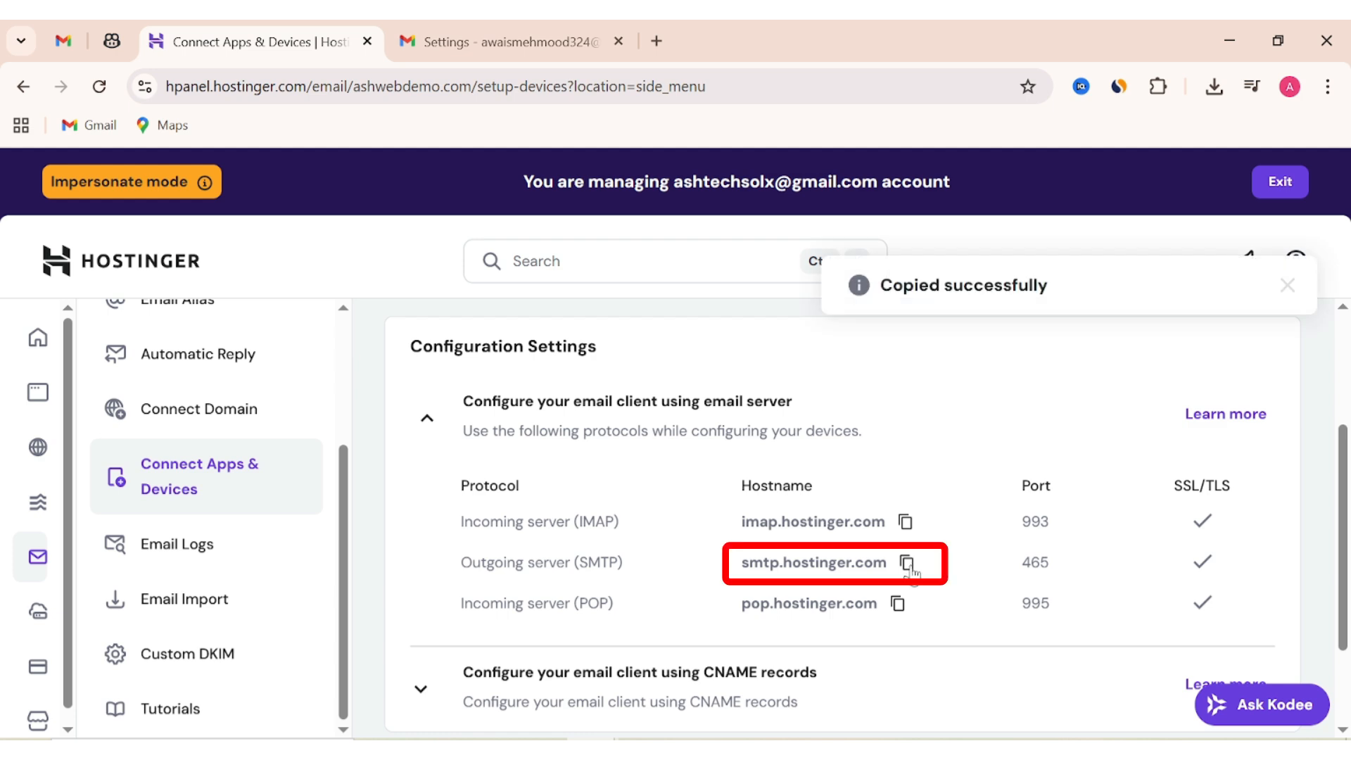
pyautogui.click(498, 50)
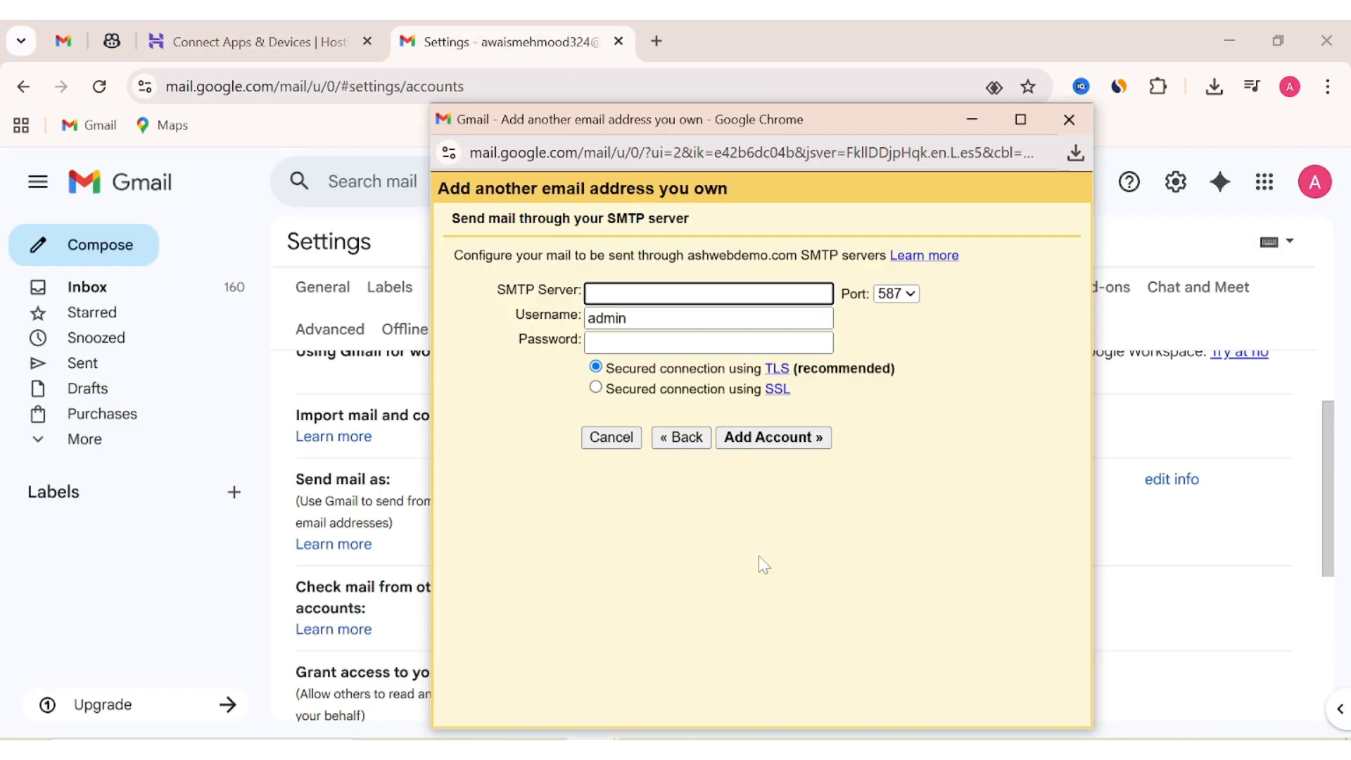
pyautogui.click(646, 293)
pyautogui.rightClick(645, 288)
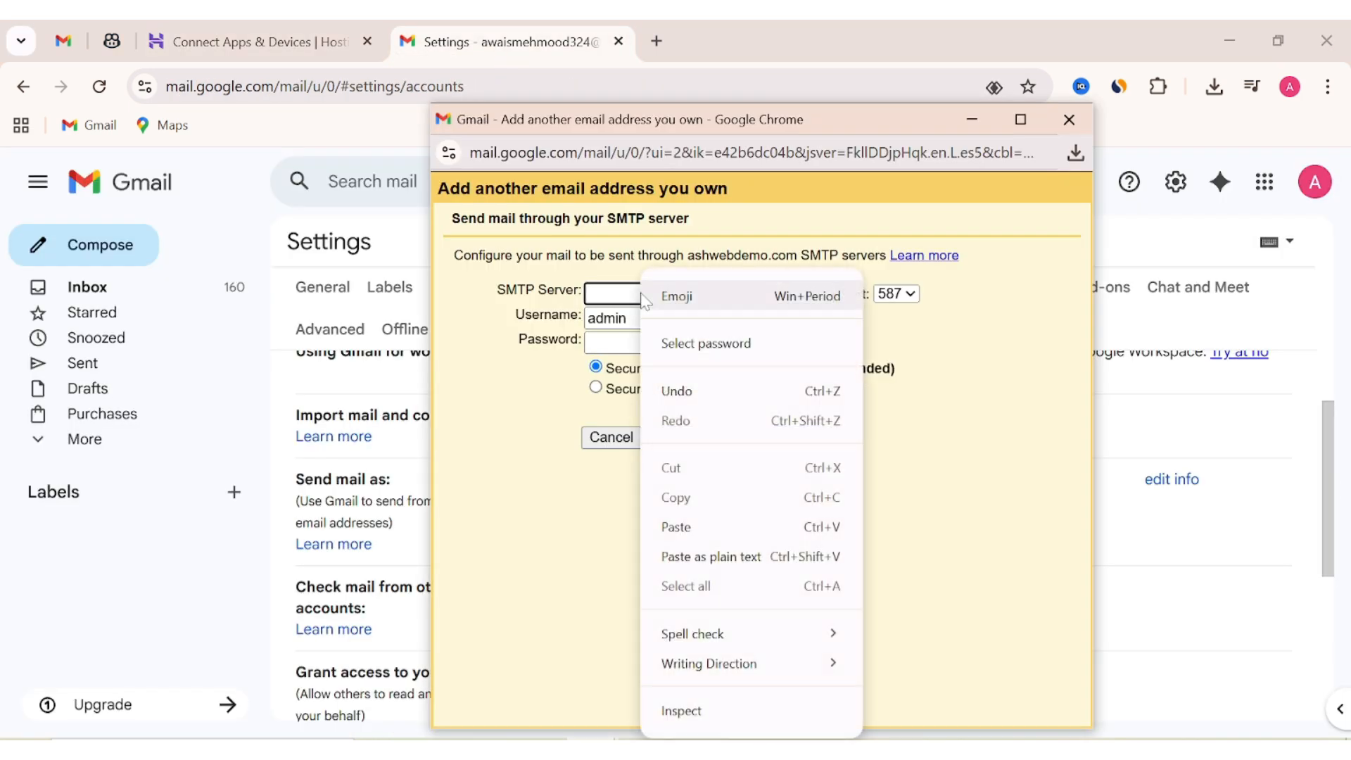
pyautogui.click(679, 525)
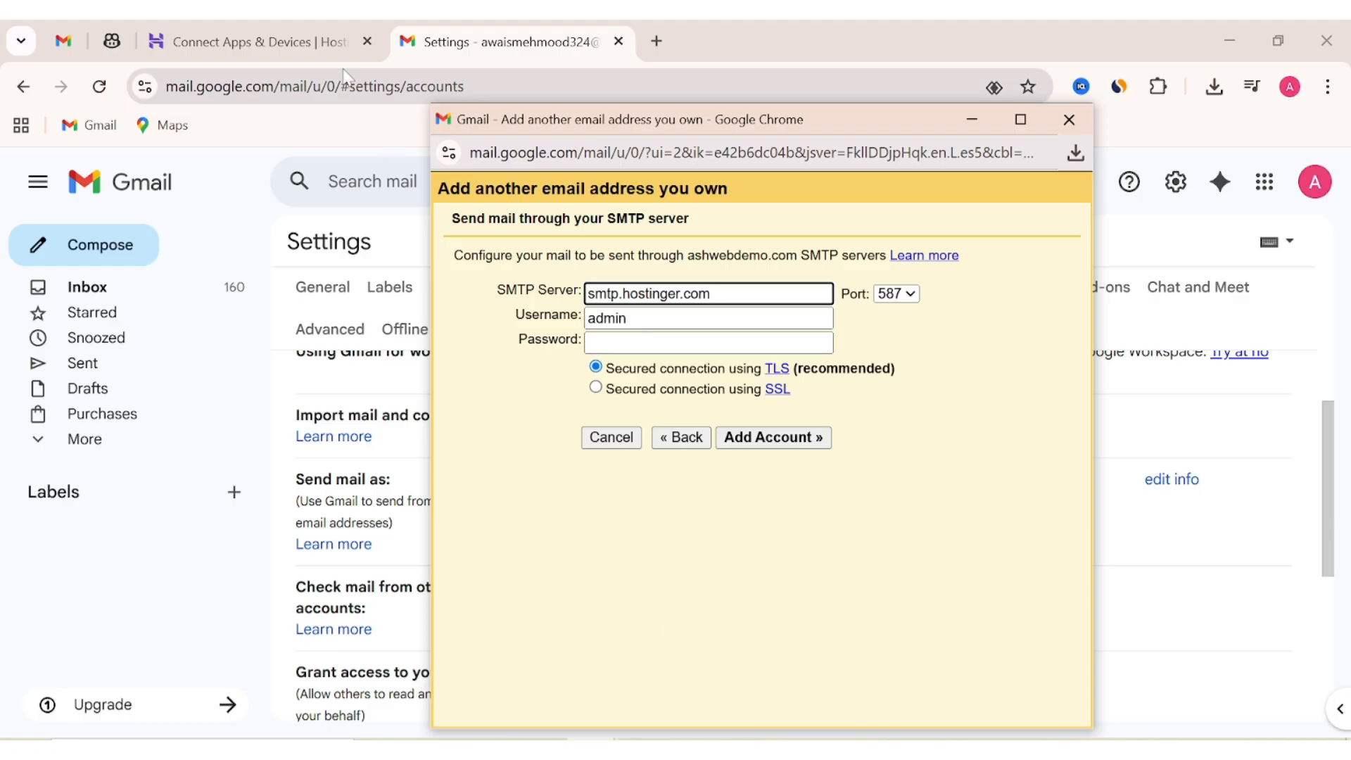
# Set the SMTP port to 465, matching the port listed in hPanel.
pyautogui.moveTo(749, 121); pyautogui.dragTo(796, 44)
pyautogui.click(318, 62)
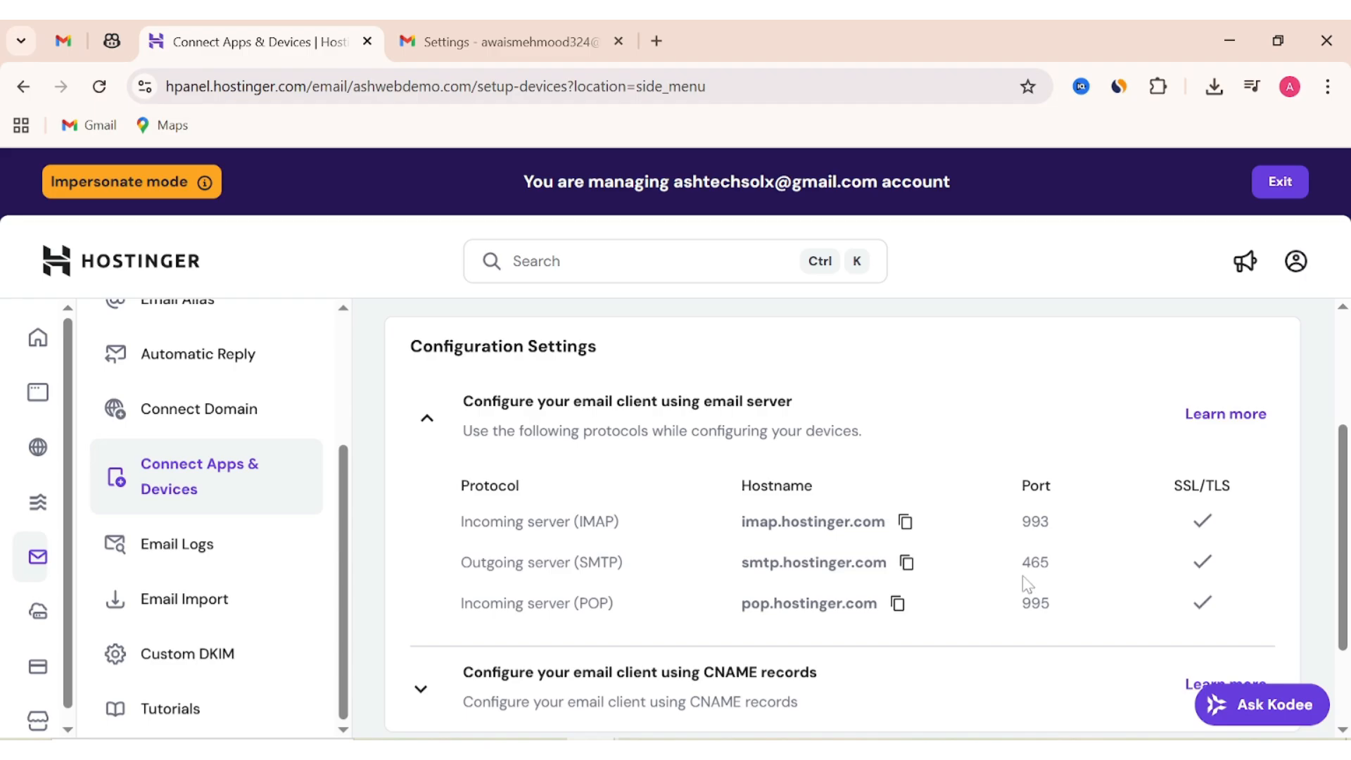
pyautogui.doubleClick(1035, 563)
pyautogui.hotkey('alt', 'Tab')
pyautogui.click(955, 224)
pyautogui.click(949, 262)
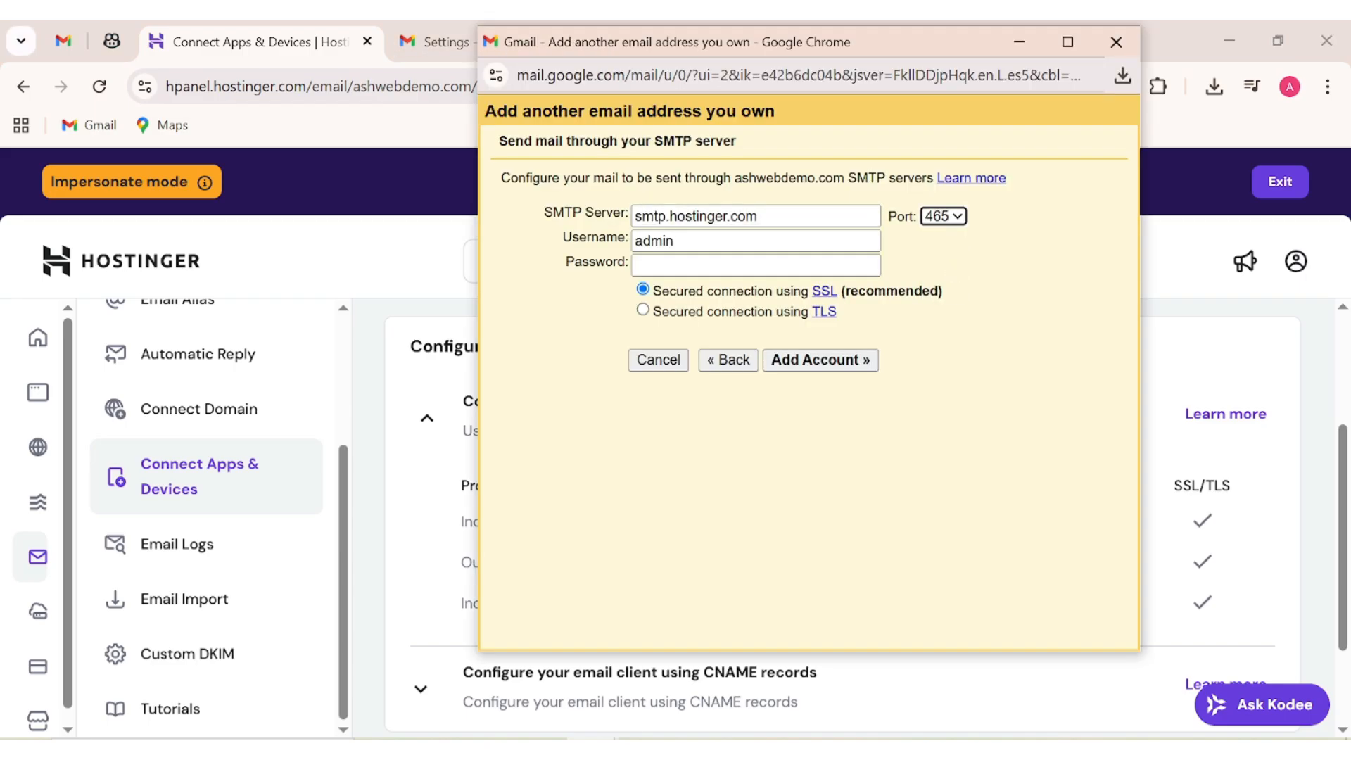
# Enter the full mailbox address as username, paste its password, and add the account.
pyautogui.press('Tab')
pyautogui.press('End')
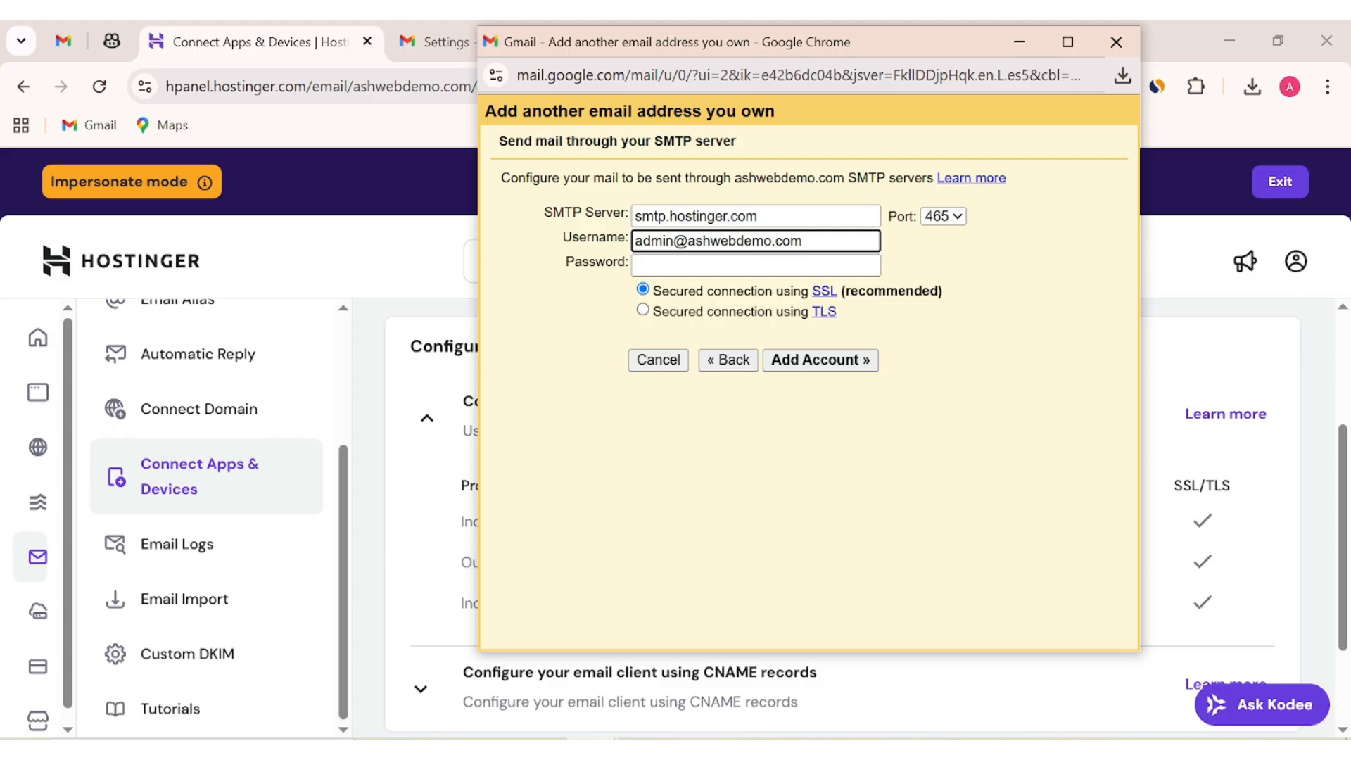
pyautogui.click(983, 263)
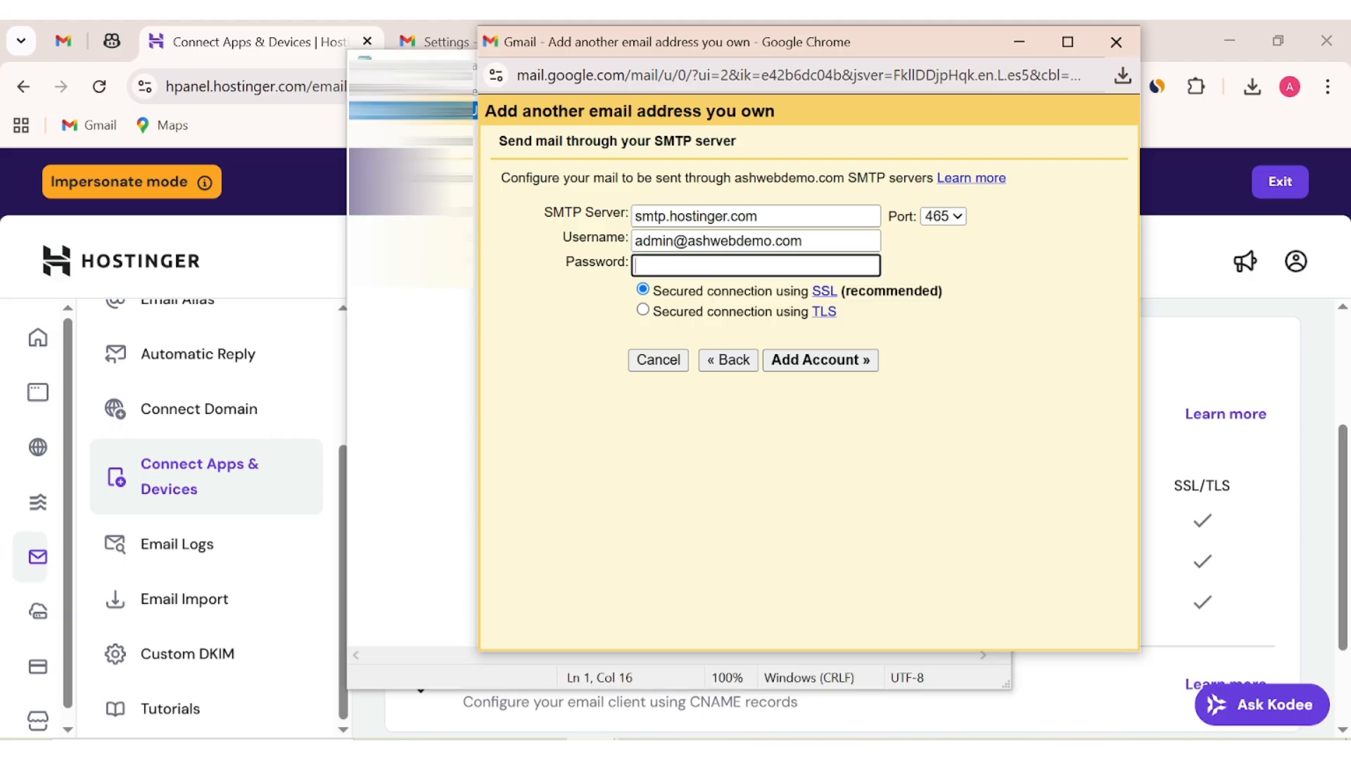
pyautogui.hotkey('ctrl', 'v')
pyautogui.click(821, 368)
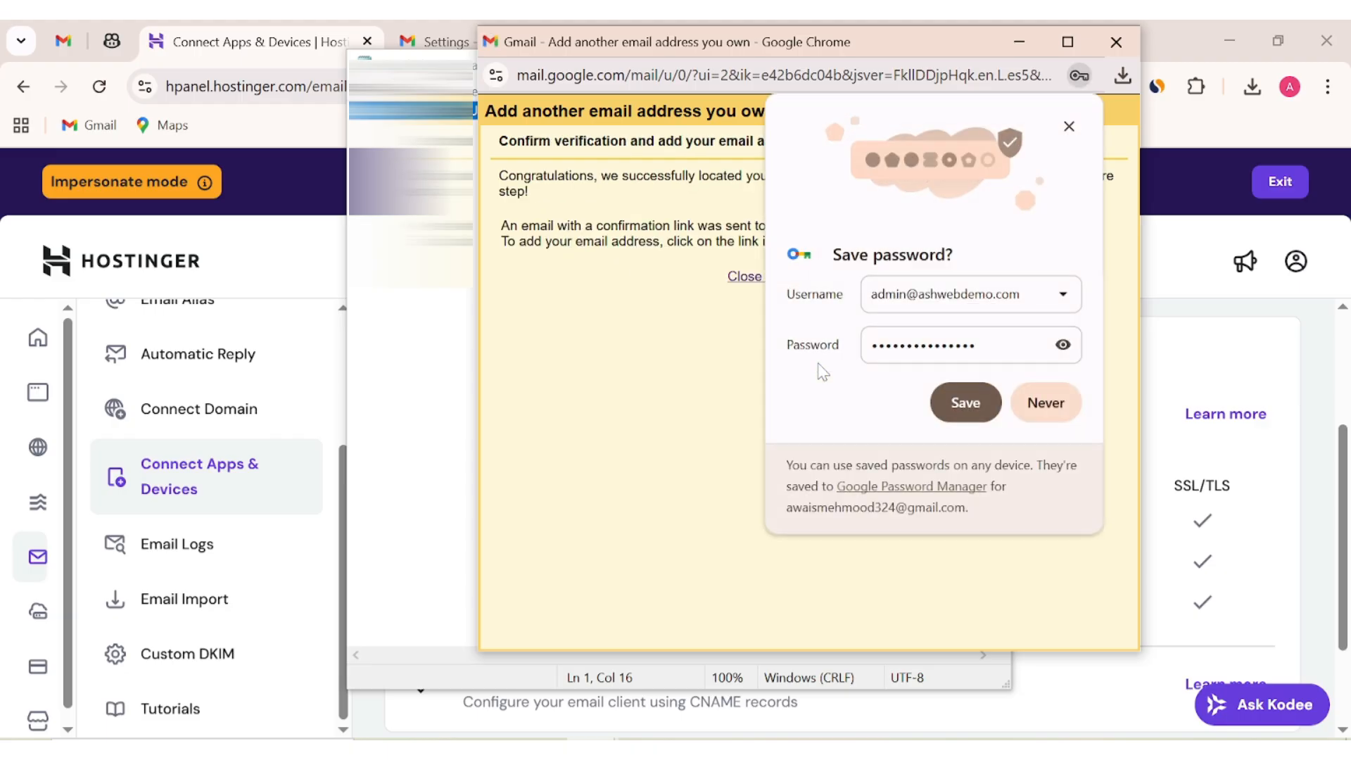
# Save the mailbox password in Chrome and return to hPanel's email Overview listing the admin mailbox.
pyautogui.click(967, 404)
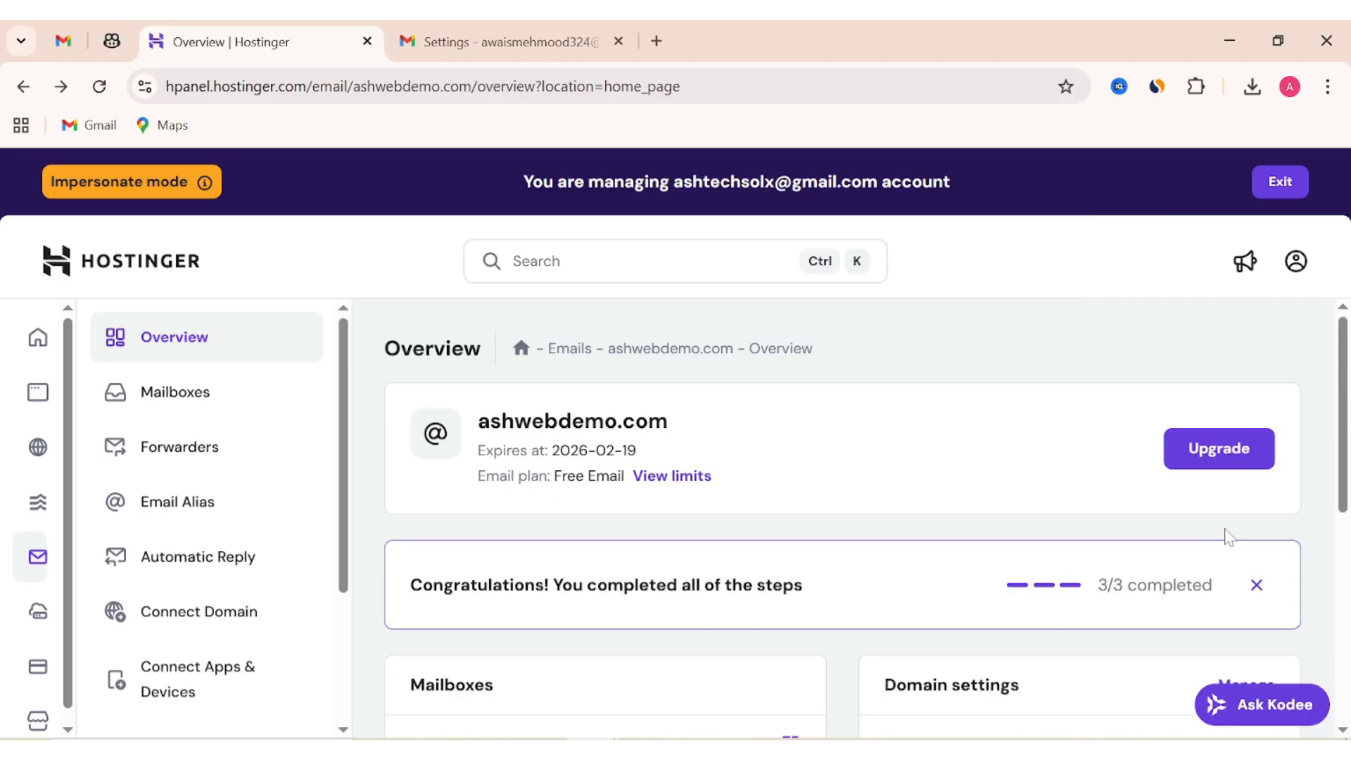
pyautogui.scroll(-3, 1225, 537)
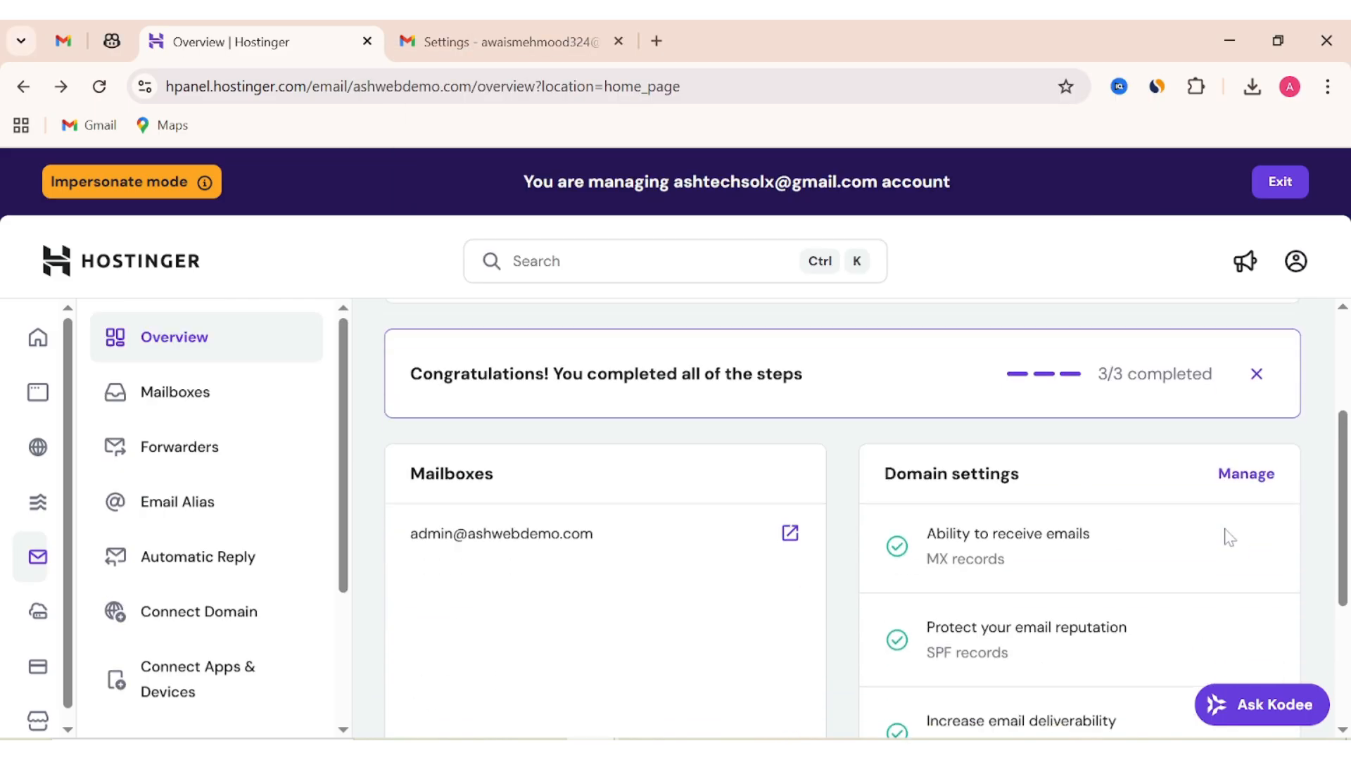
# Log in to Hostinger webmail for the mailbox and open the Gmail Confirmation email.
pyautogui.click(790, 542)
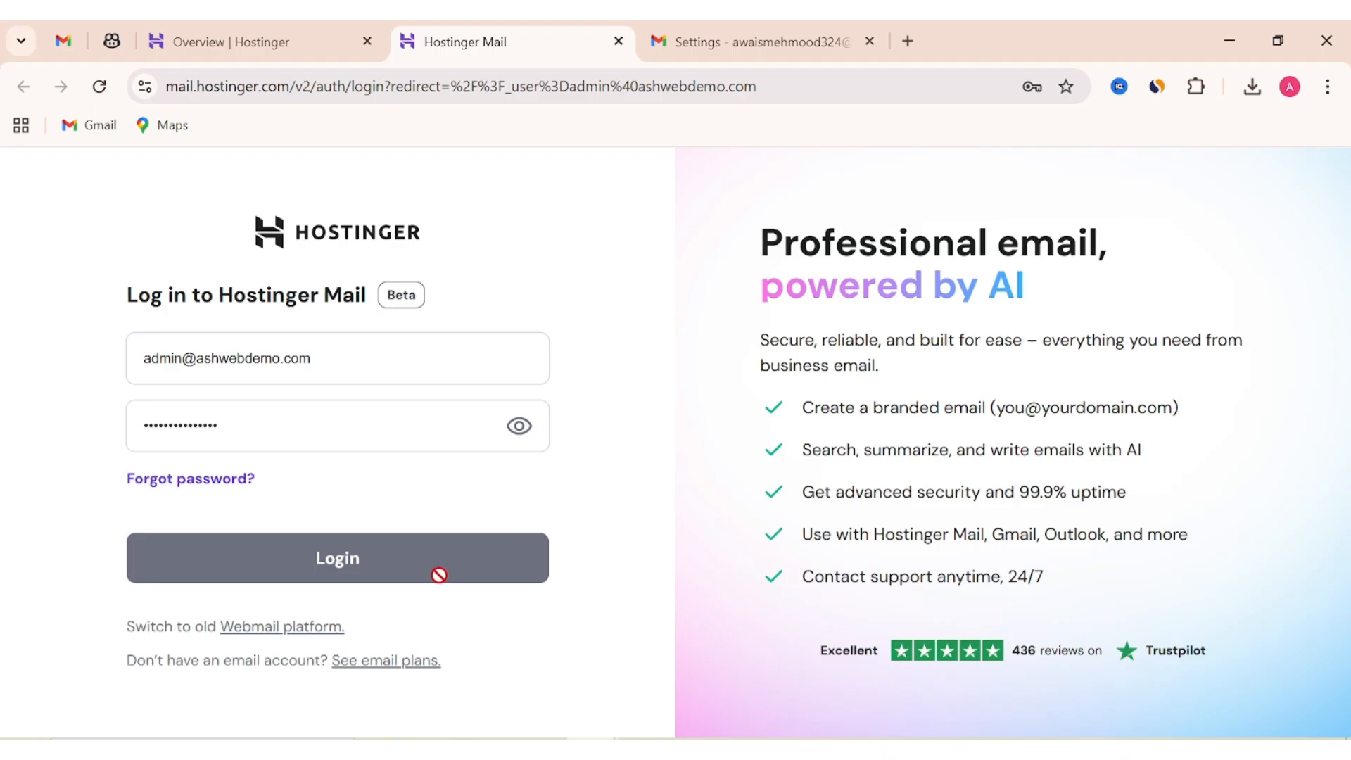
pyautogui.click(439, 573)
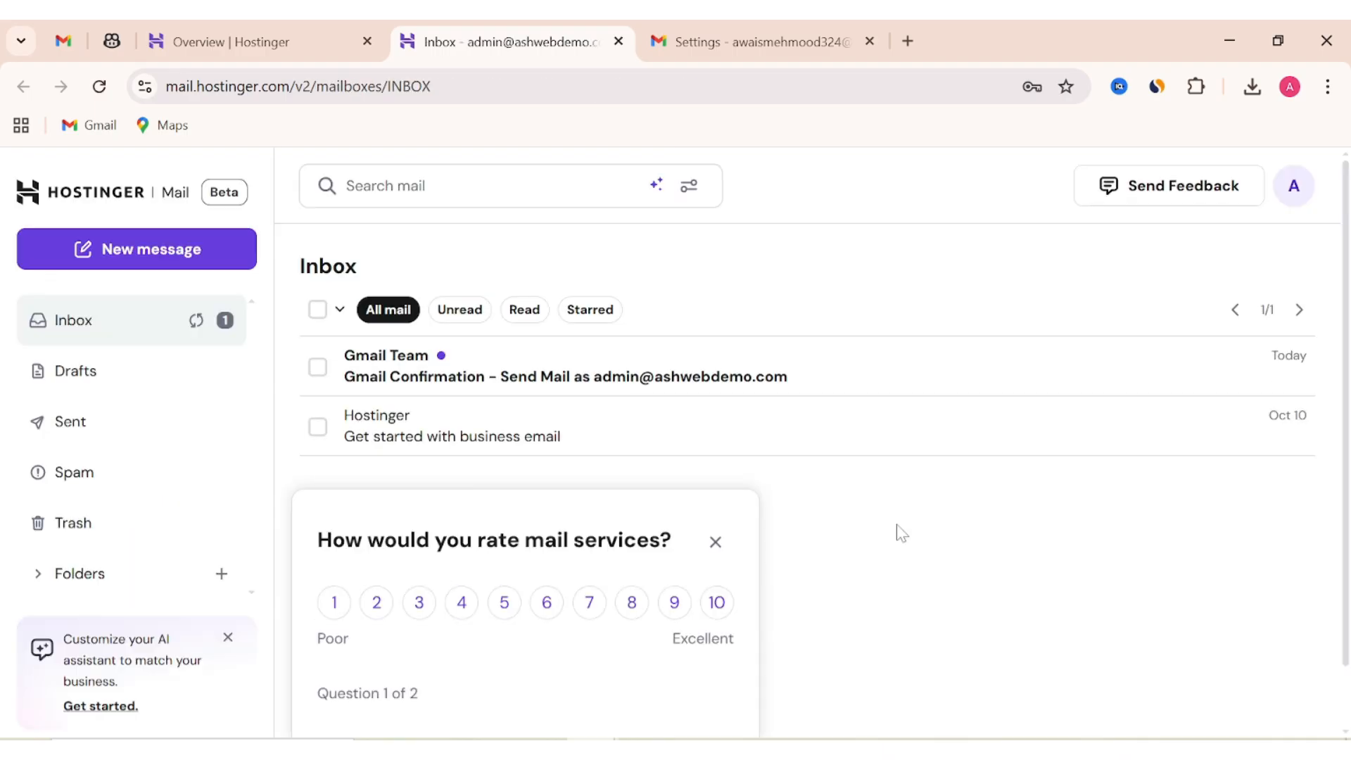
pyautogui.click(715, 543)
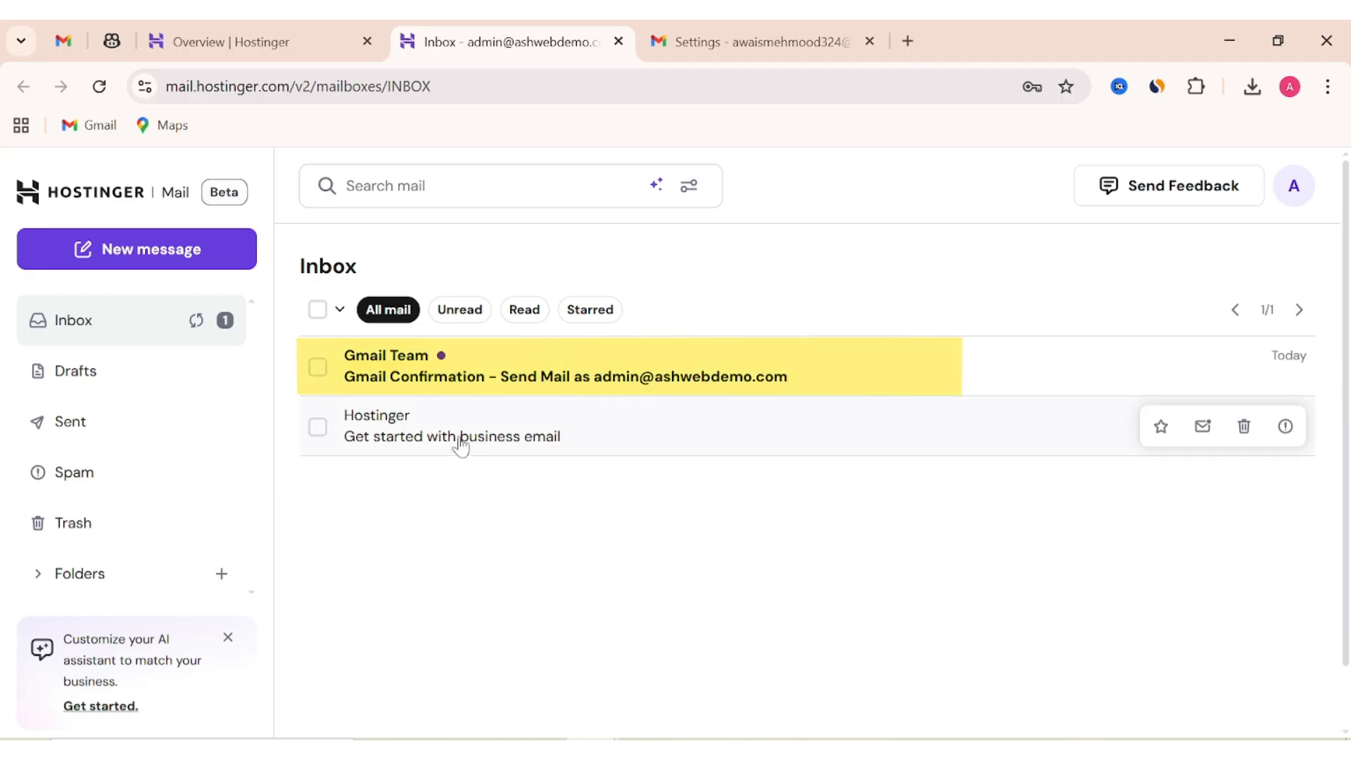
pyautogui.click(623, 387)
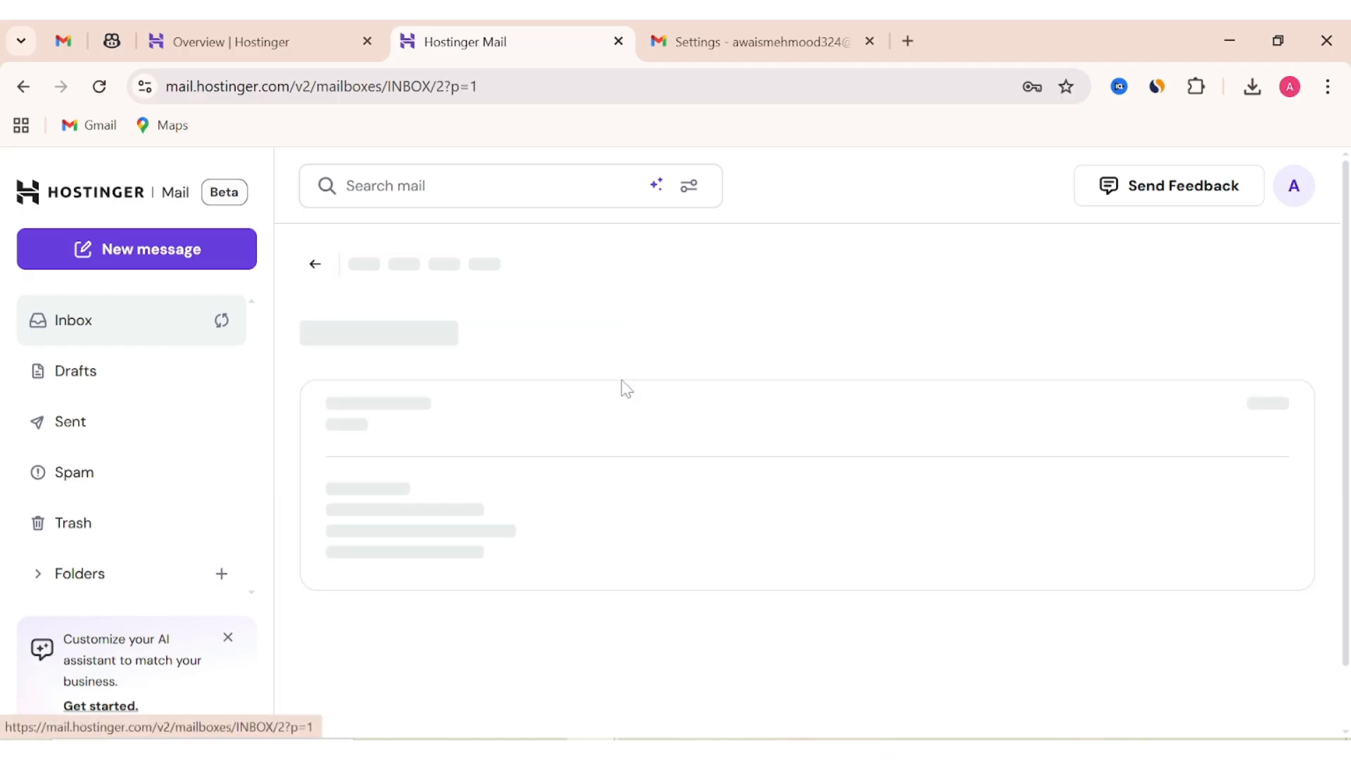
# Copy the email's confirmation link for use in a new browser tab.
pyautogui.scroll(-3, 704, 535)
pyautogui.scroll(-3, 711, 539)
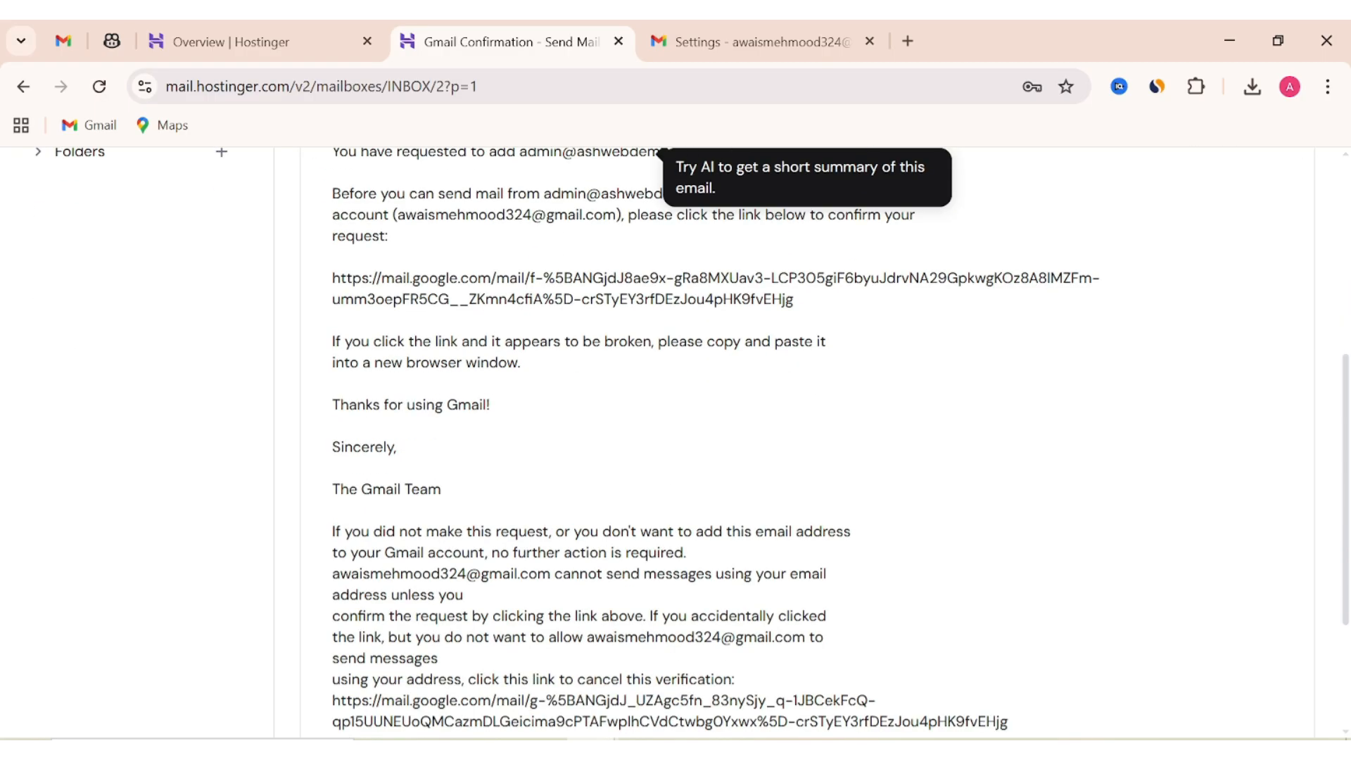
pyautogui.scroll(2, 711, 538)
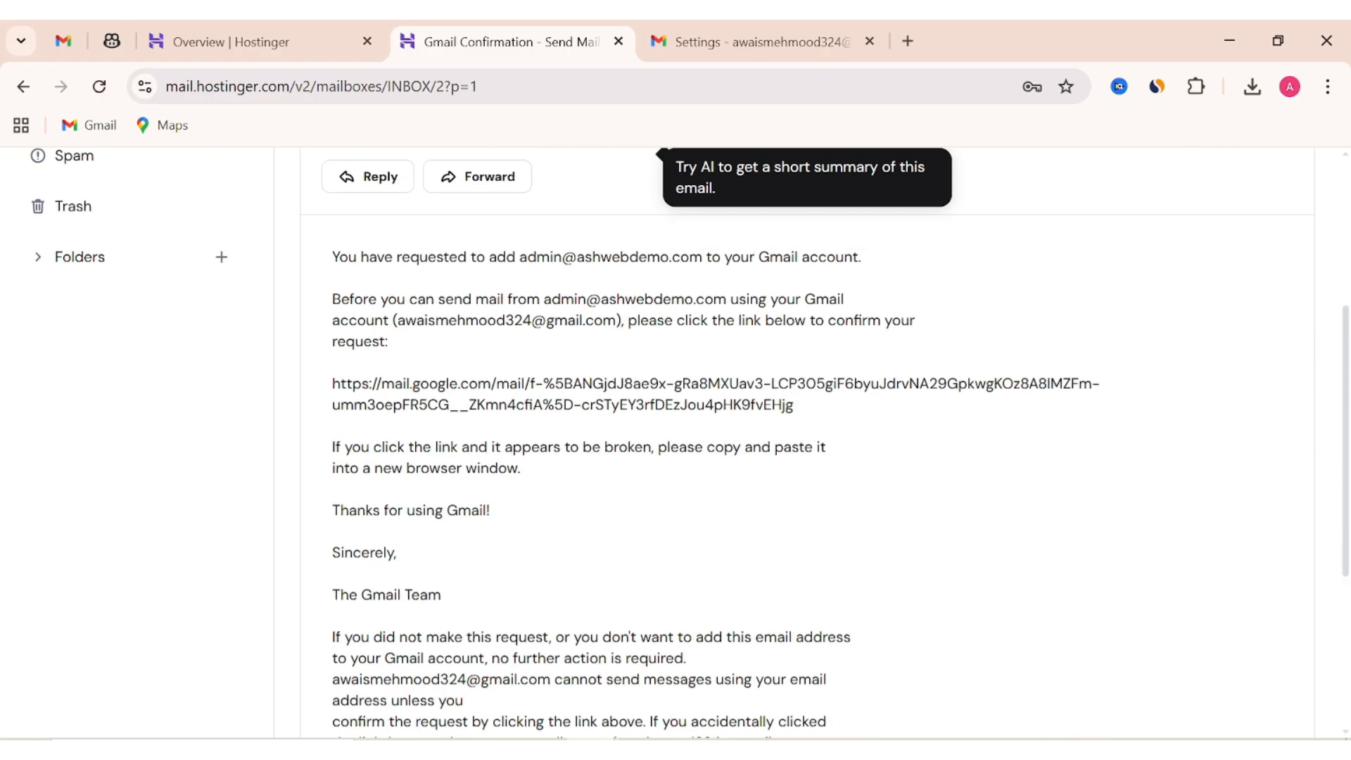
pyautogui.moveTo(333, 384); pyautogui.dragTo(794, 406)
pyautogui.rightClick(707, 421)
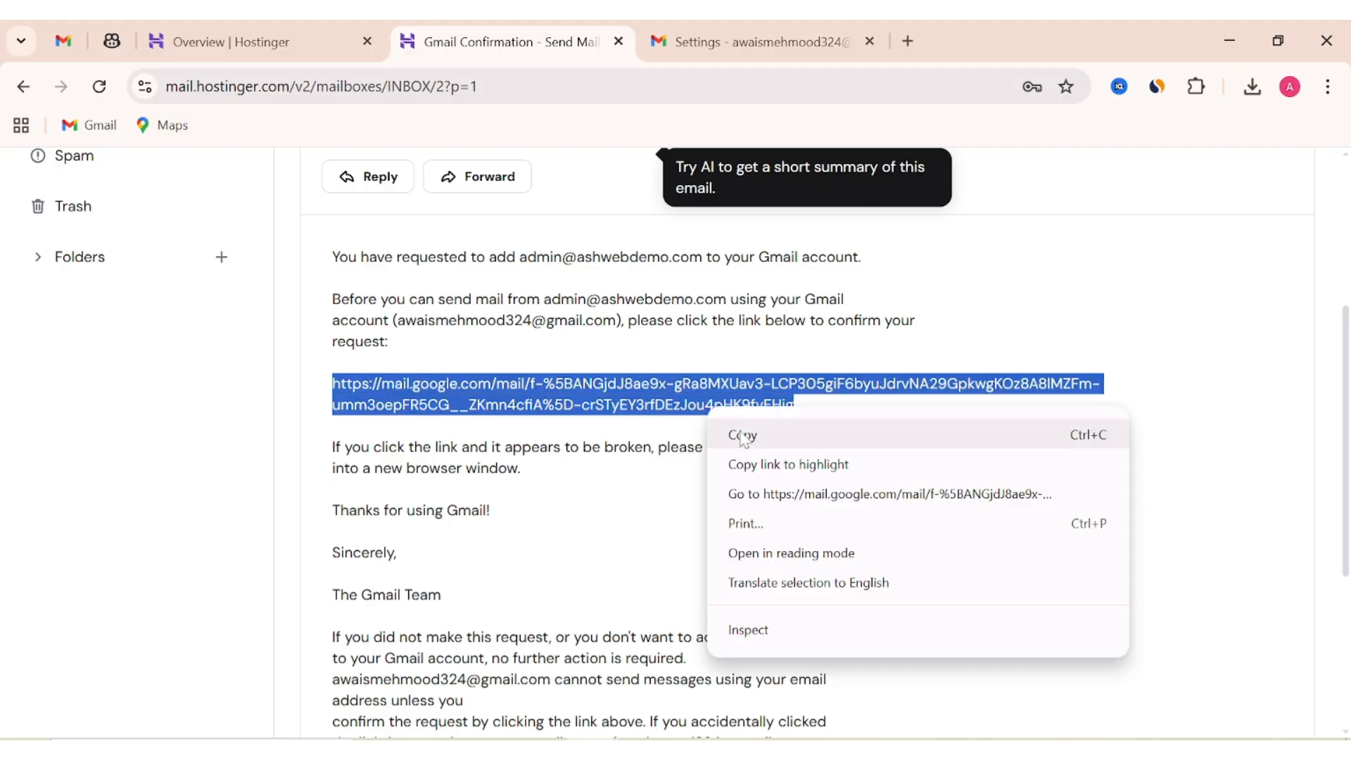
pyautogui.click(732, 432)
pyautogui.click(907, 41)
# Load the pasted confirmation link and confirm sending mail as the Hostinger address.
pyautogui.hotkey('ctrl', 'v')
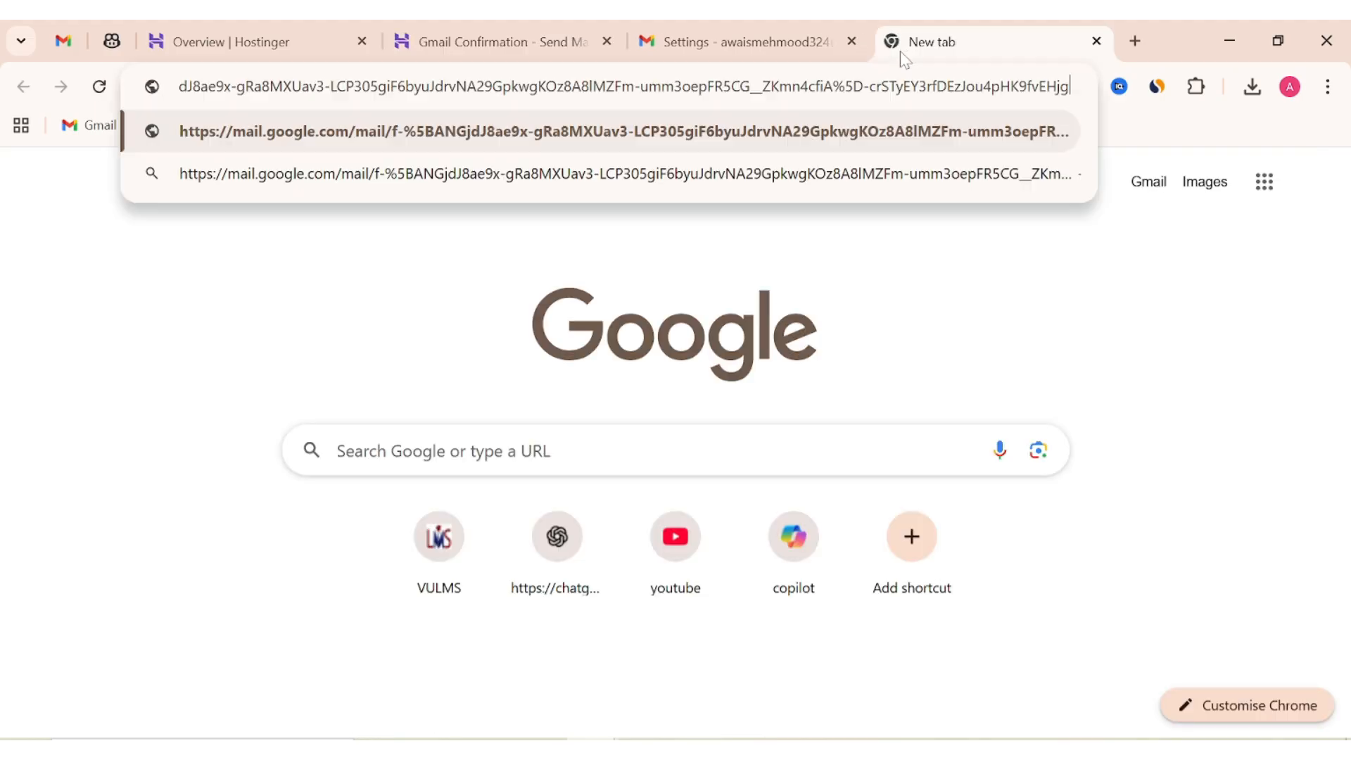
pyautogui.press('Return')
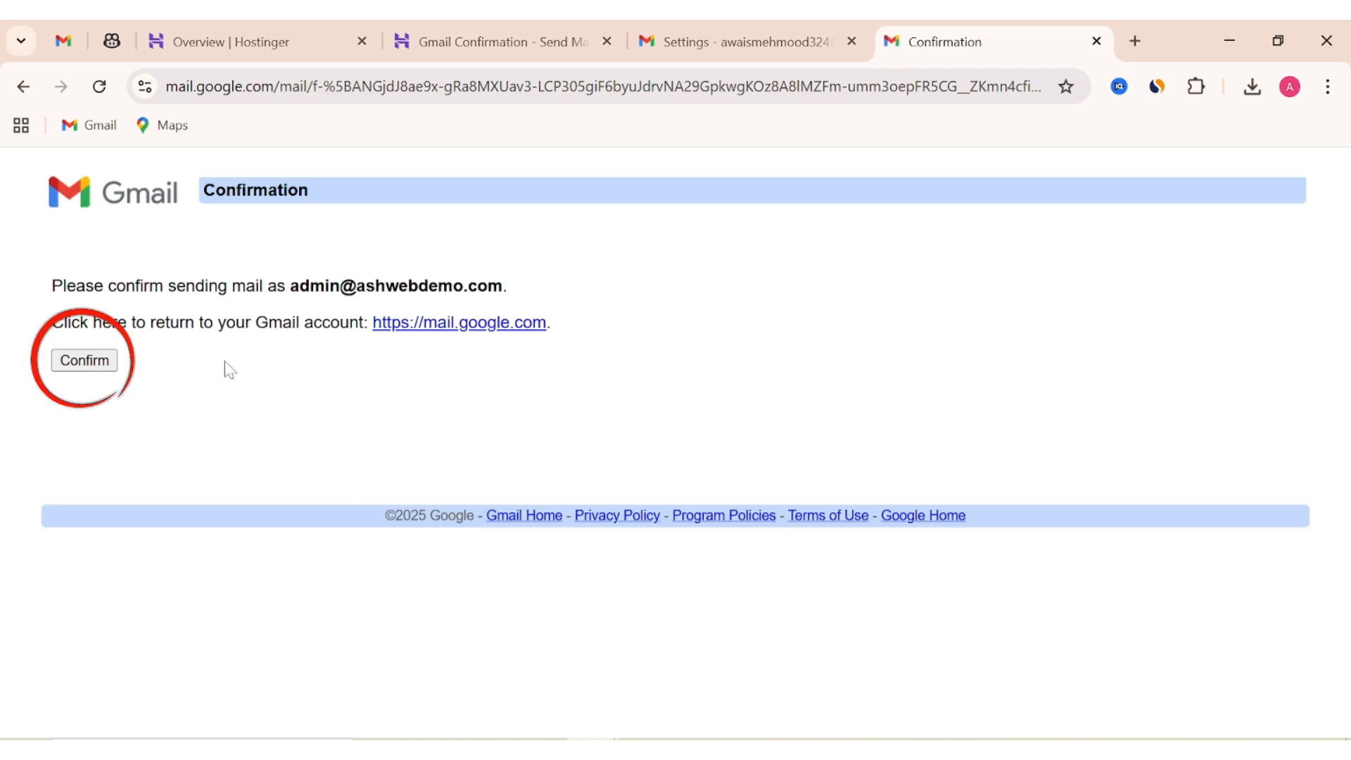
pyautogui.click(84, 360)
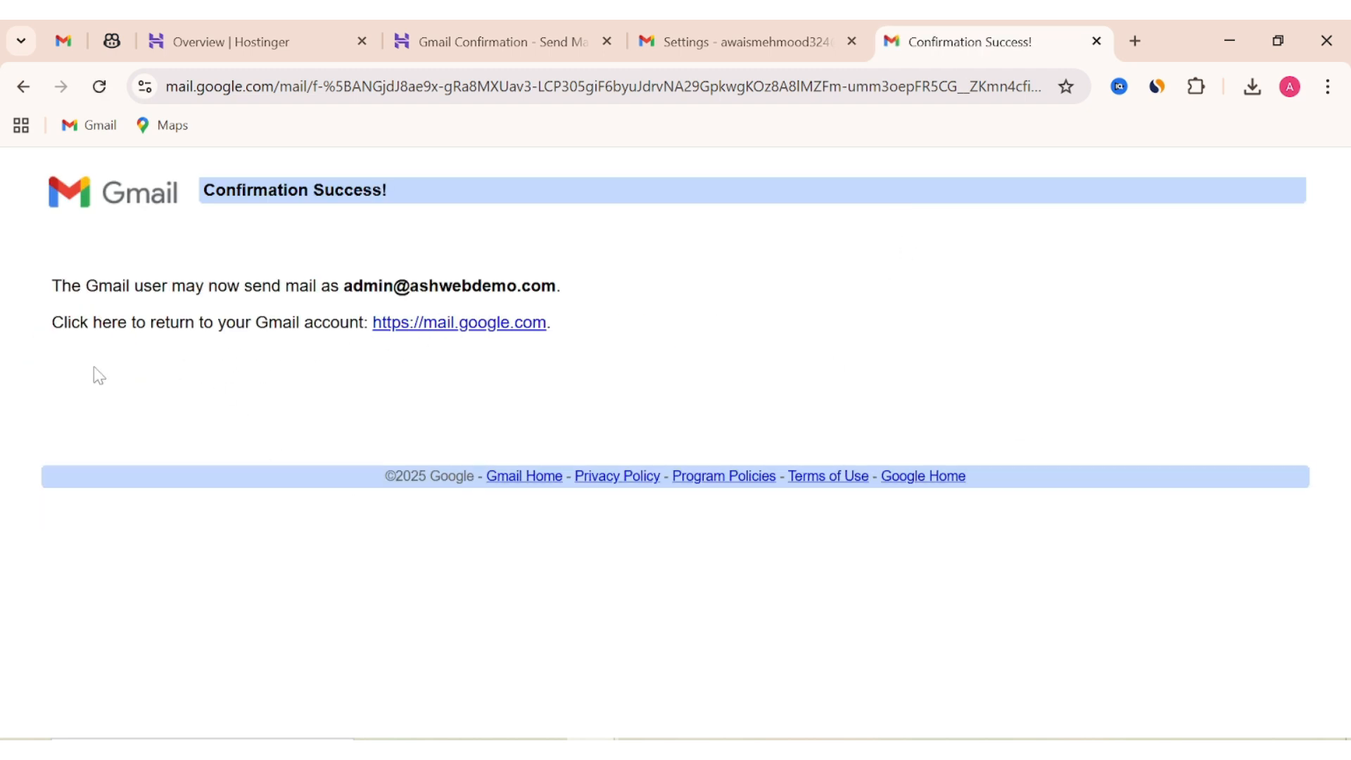
pyautogui.hotkey('ctrl', 'shift', 'Tab')
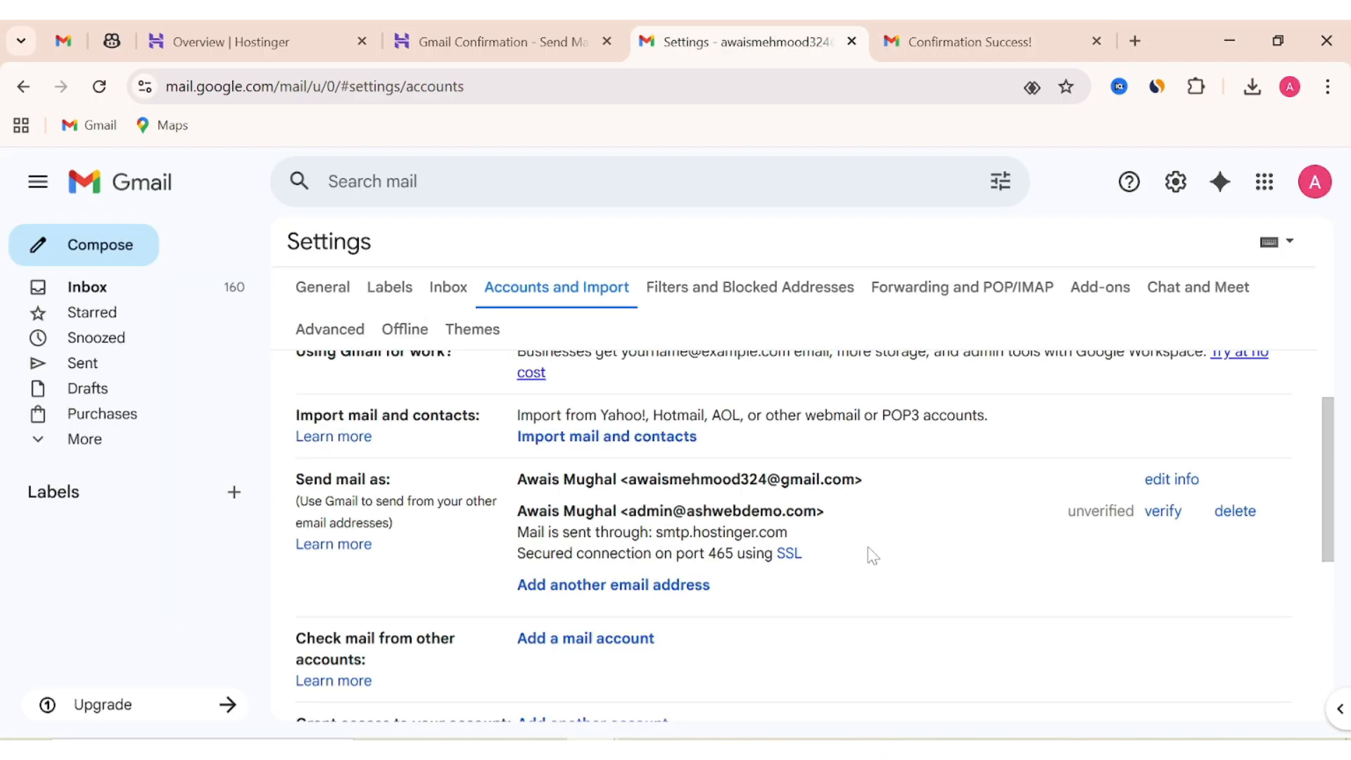
pyautogui.moveTo(628, 511); pyautogui.dragTo(829, 532)
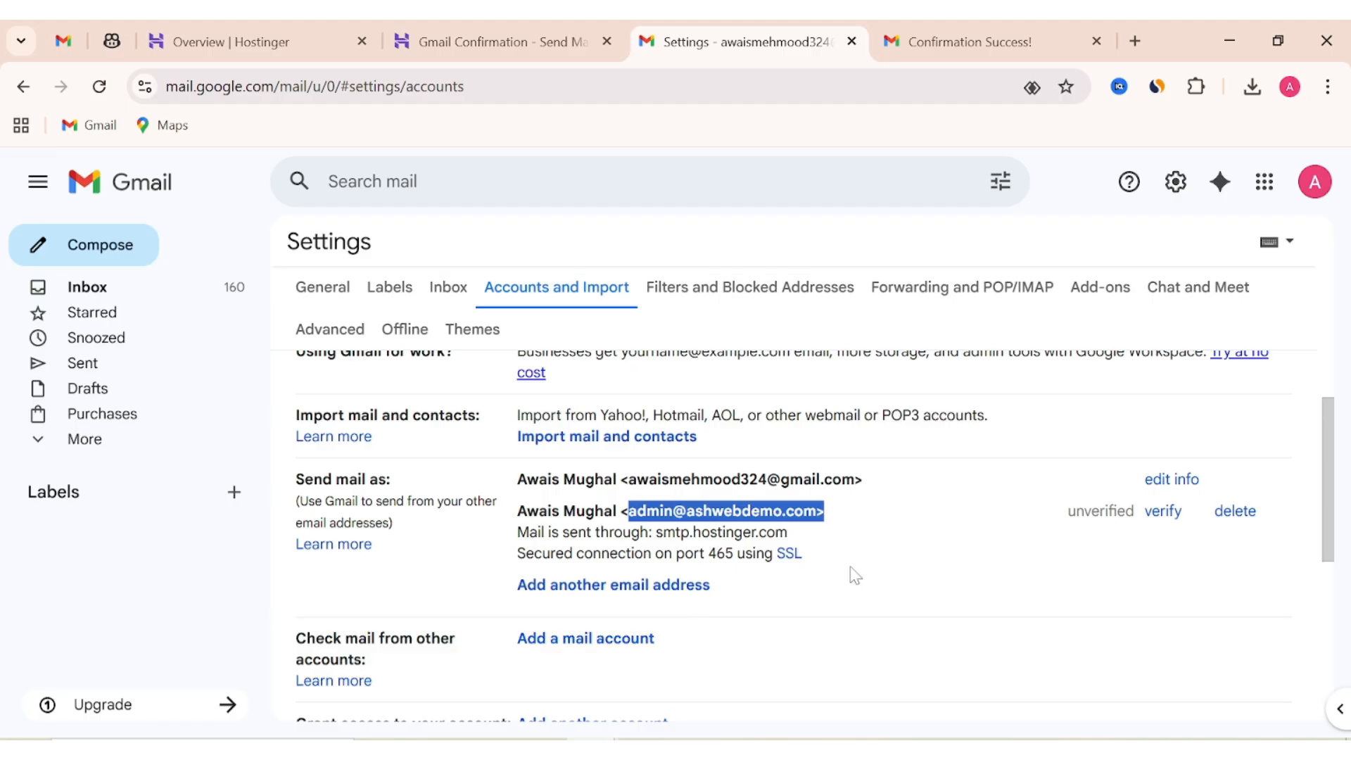
pyautogui.scroll(-1, 570, 556)
# Start adding the Hostinger mailbox as a mail account to check, choosing POP3 import.
pyautogui.click(584, 533)
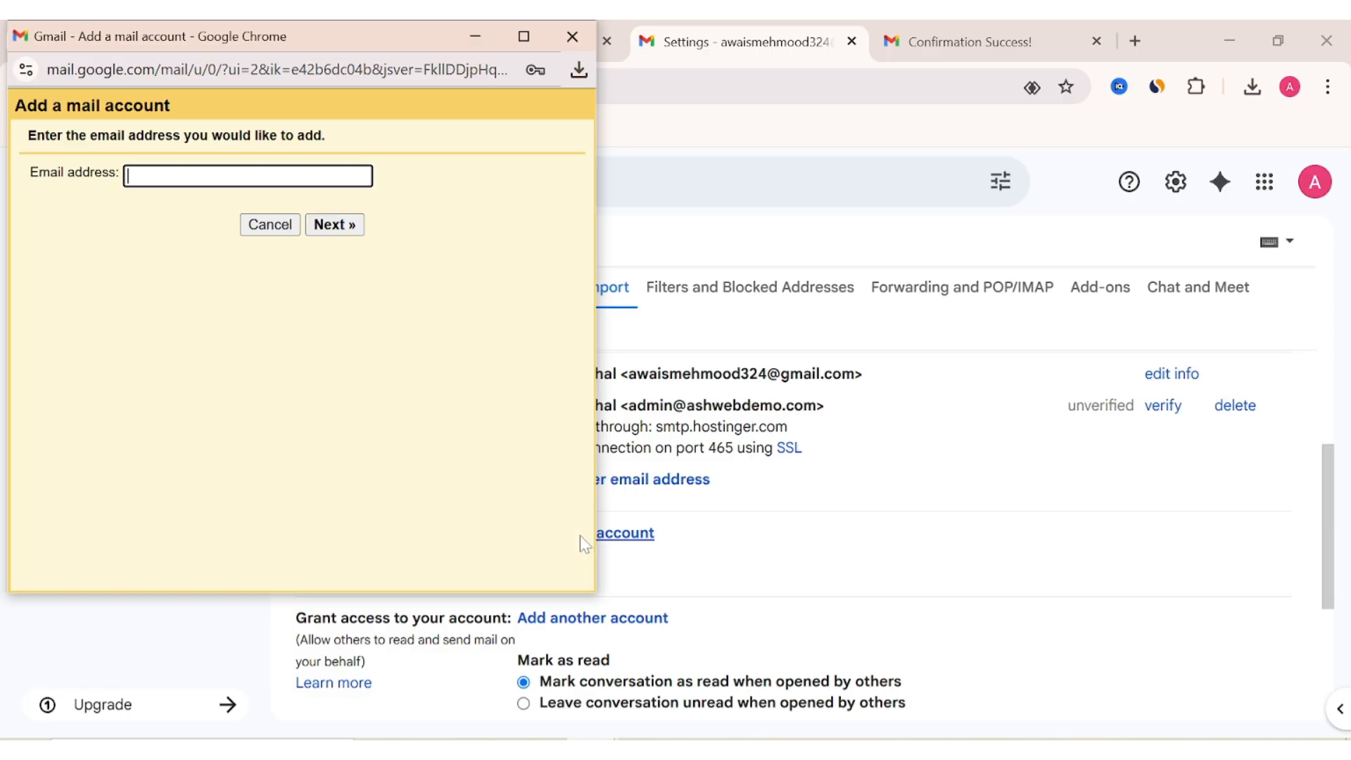
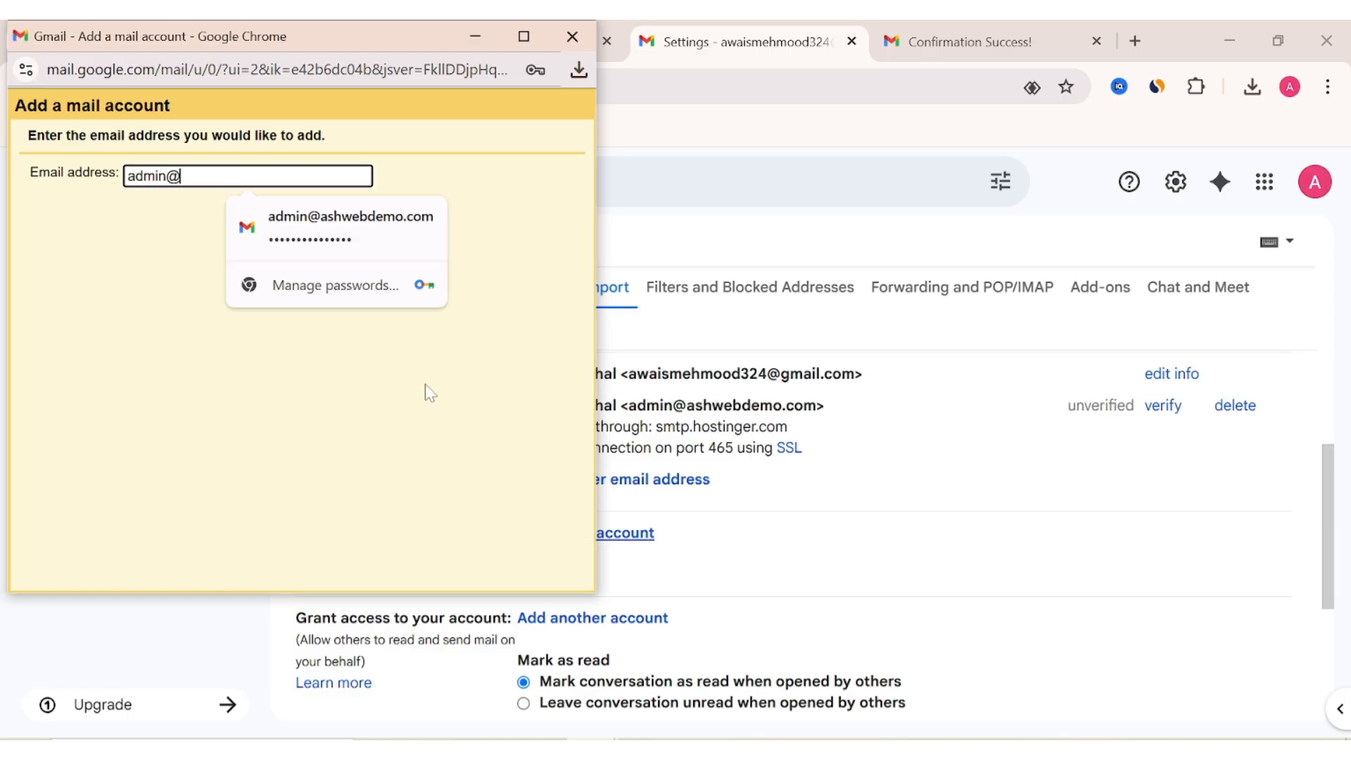
pyautogui.click(396, 224)
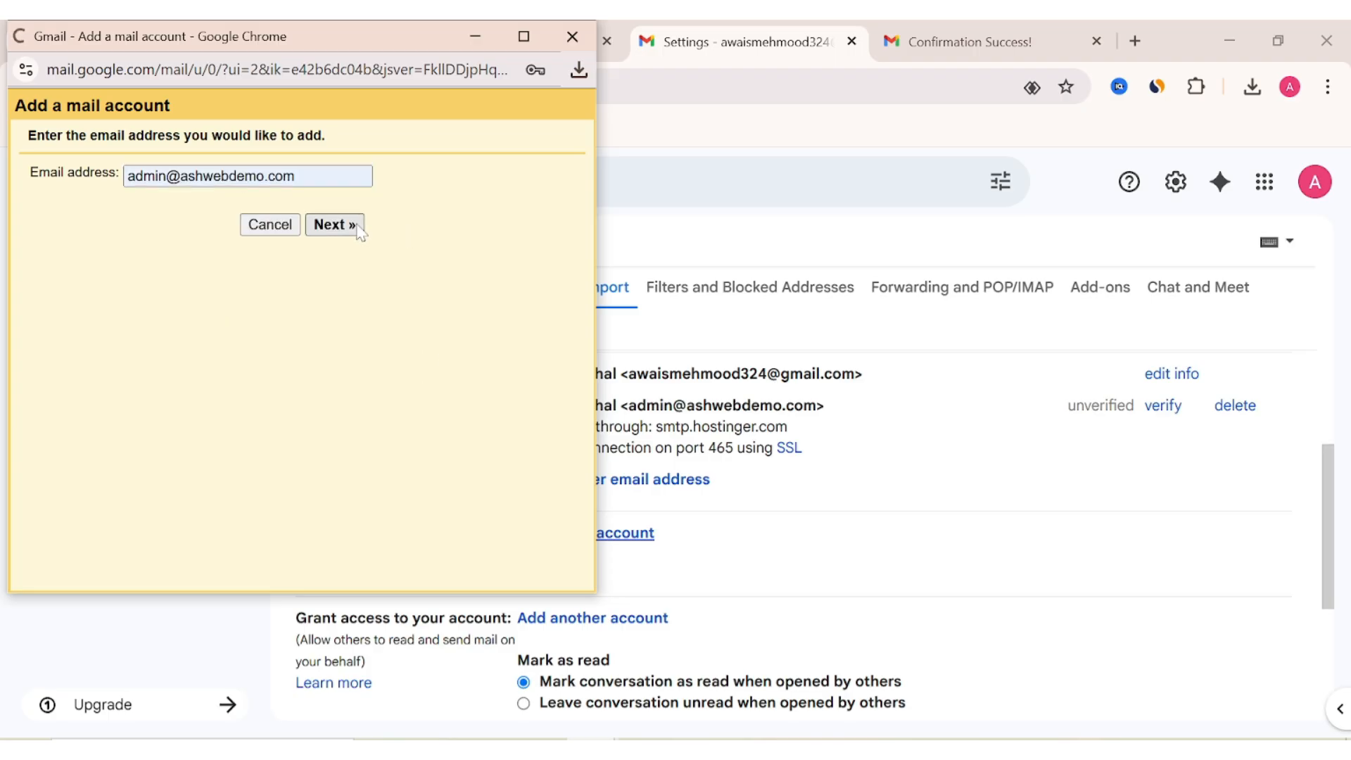
pyautogui.click(358, 227)
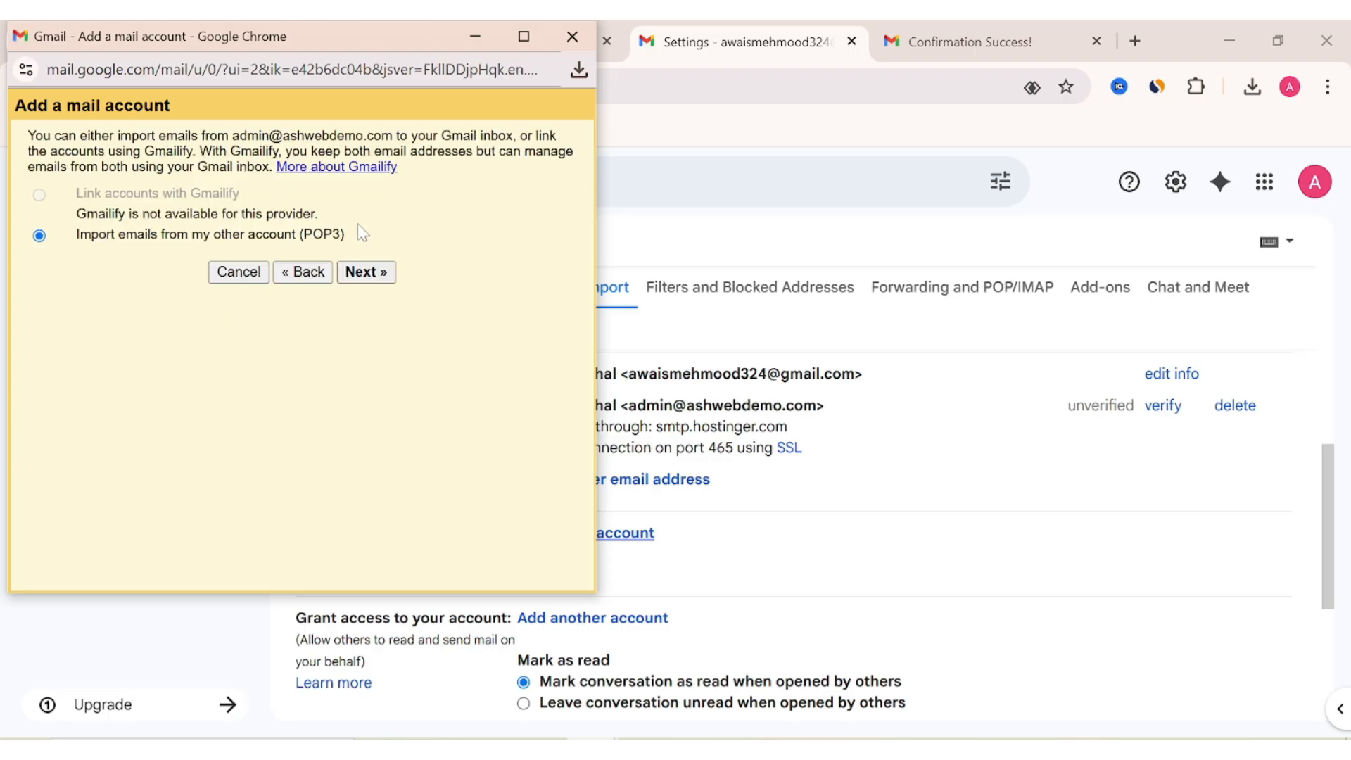
pyautogui.click(364, 272)
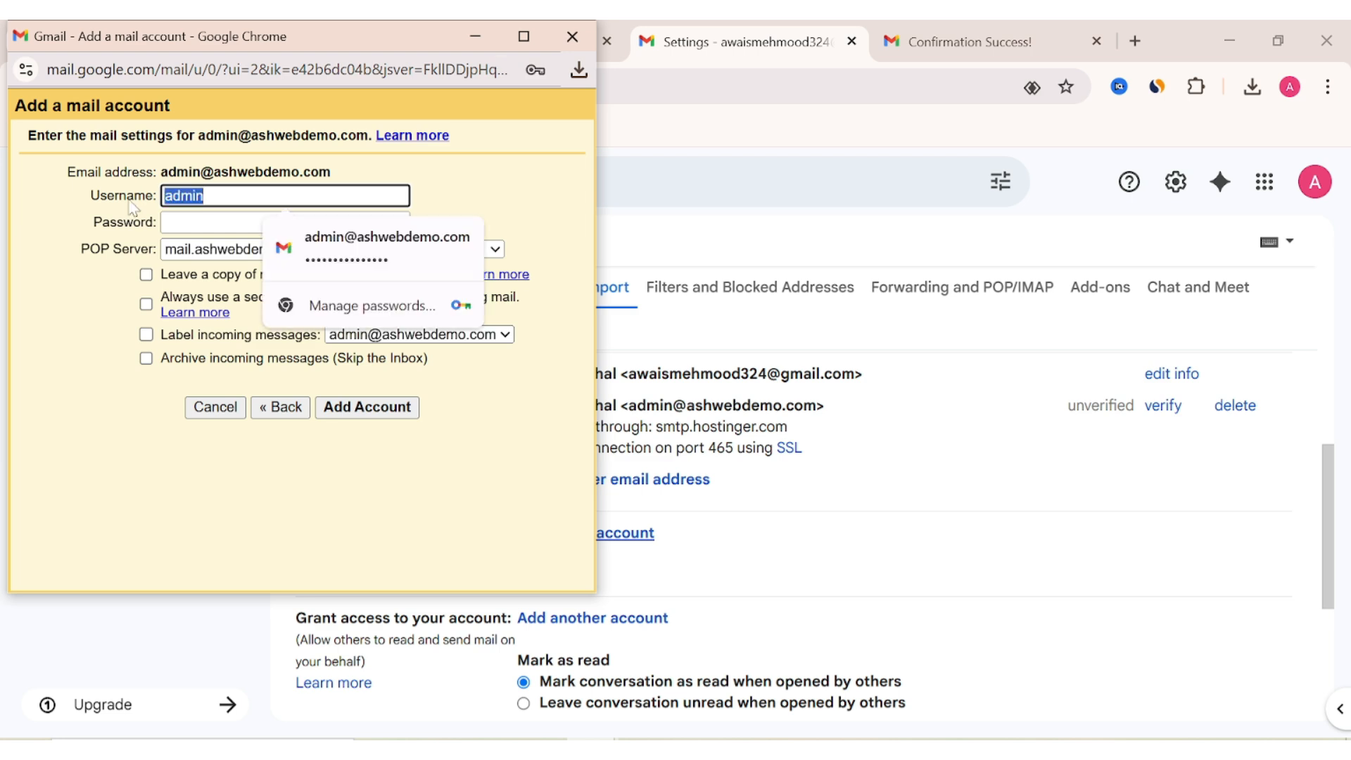
# Set the POP3 username to the full mailbox address and autofill the saved password.
pyautogui.hotkey('ctrl', 'v')
pyautogui.click(485, 204)
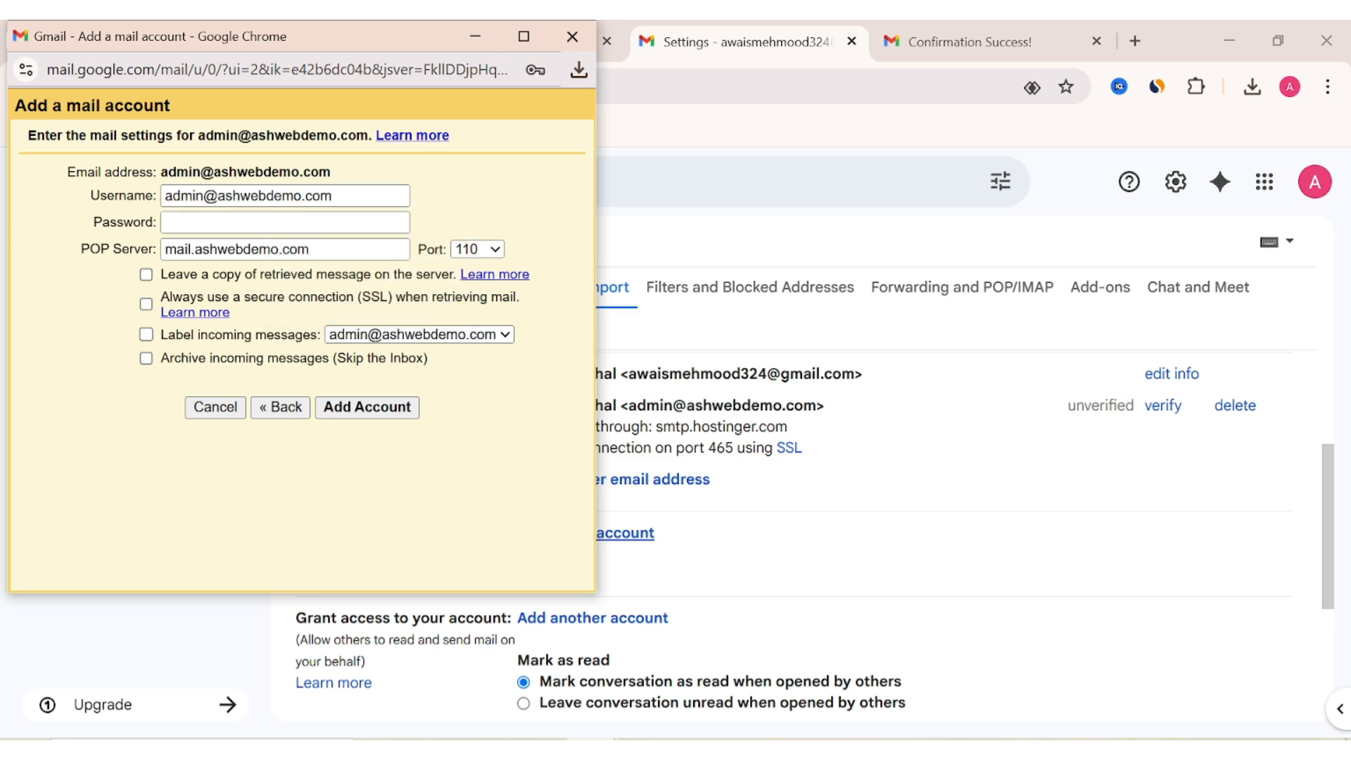
pyautogui.click(285, 222)
pyautogui.click(373, 270)
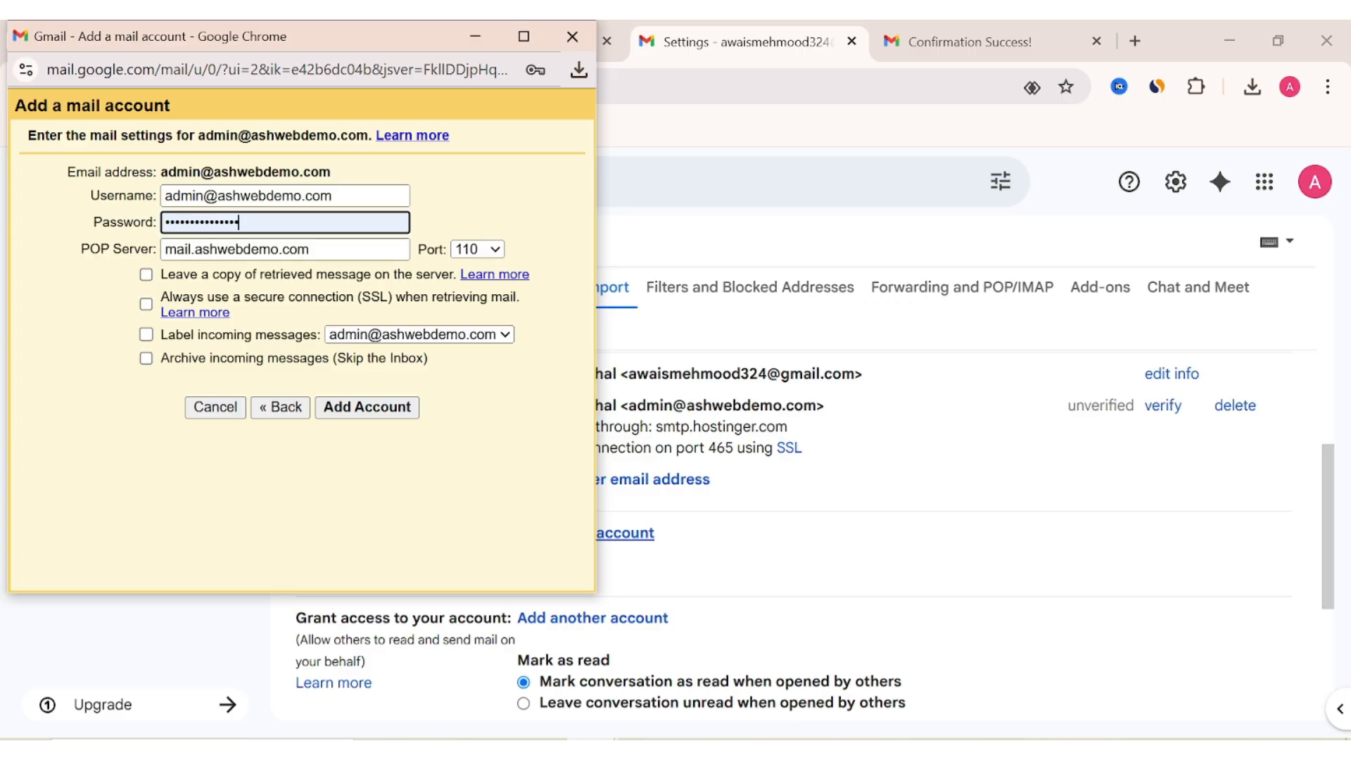
pyautogui.click(736, 246)
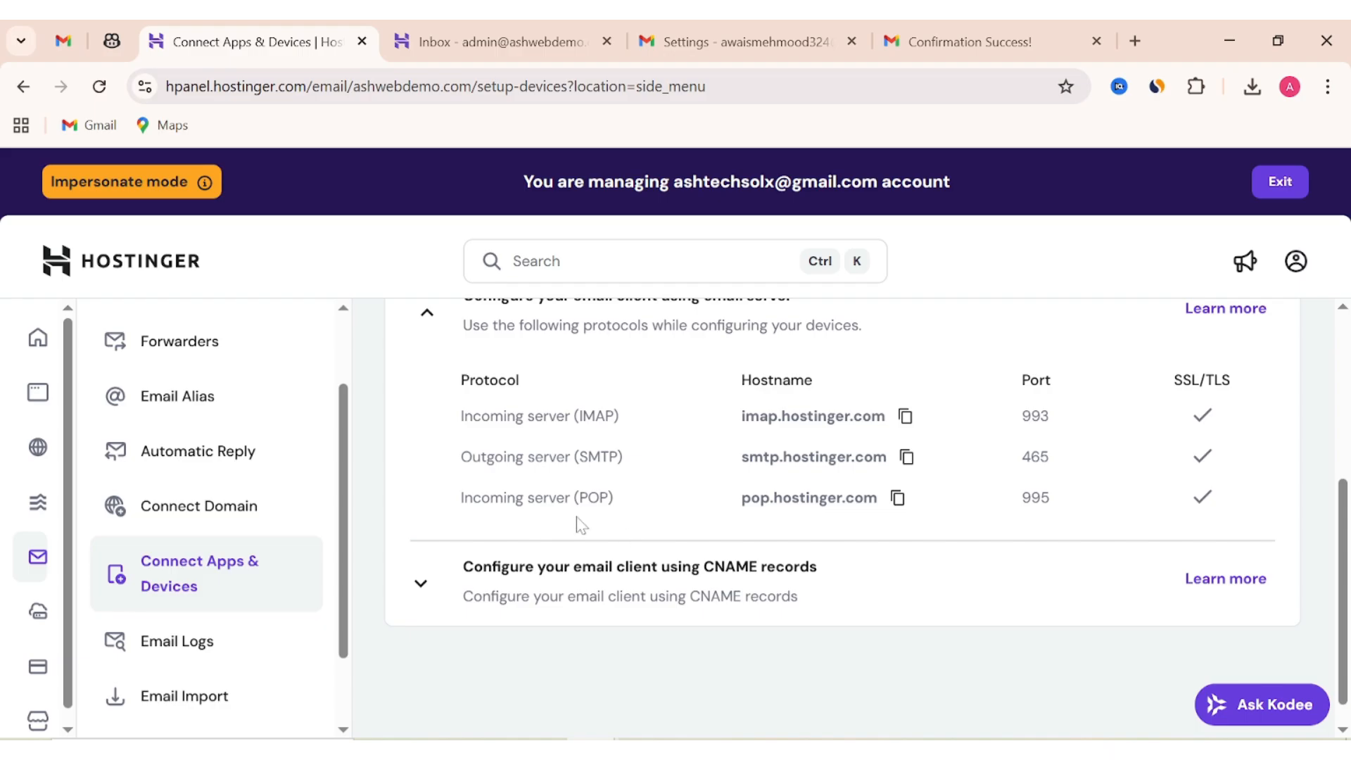
# Copy the POP hostname pop.hostinger.com from hPanel and note its port 995.
pyautogui.moveTo(463, 498); pyautogui.dragTo(618, 513)
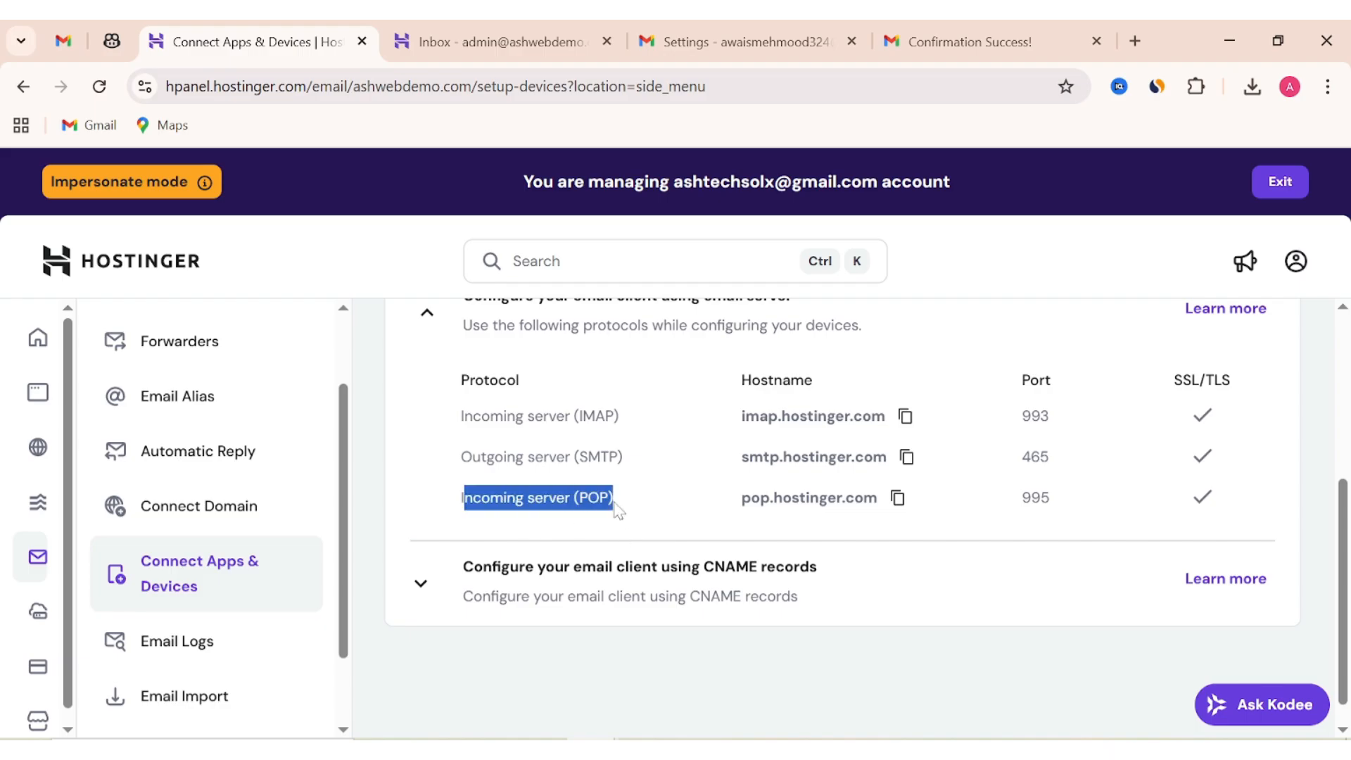
pyautogui.click(694, 534)
pyautogui.click(898, 498)
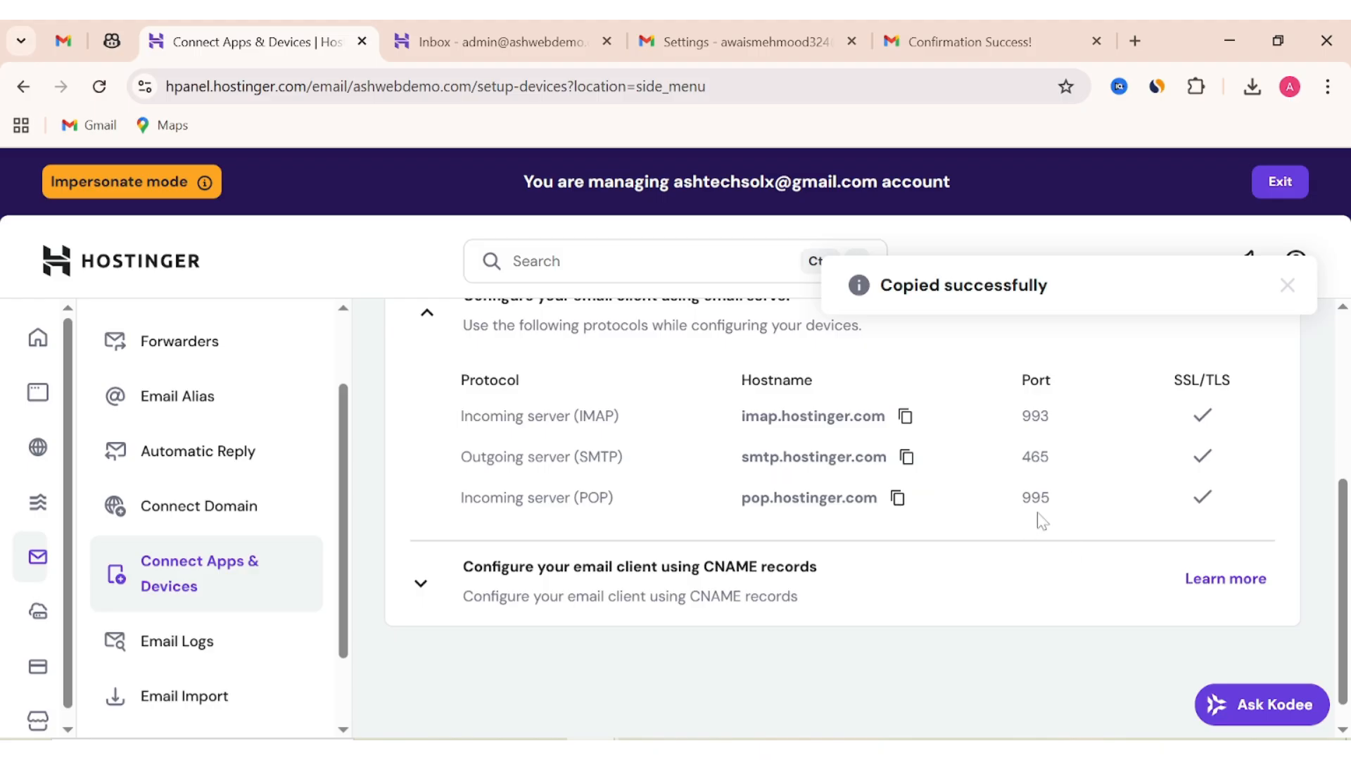
pyautogui.moveTo(1023, 513); pyautogui.dragTo(1053, 521)
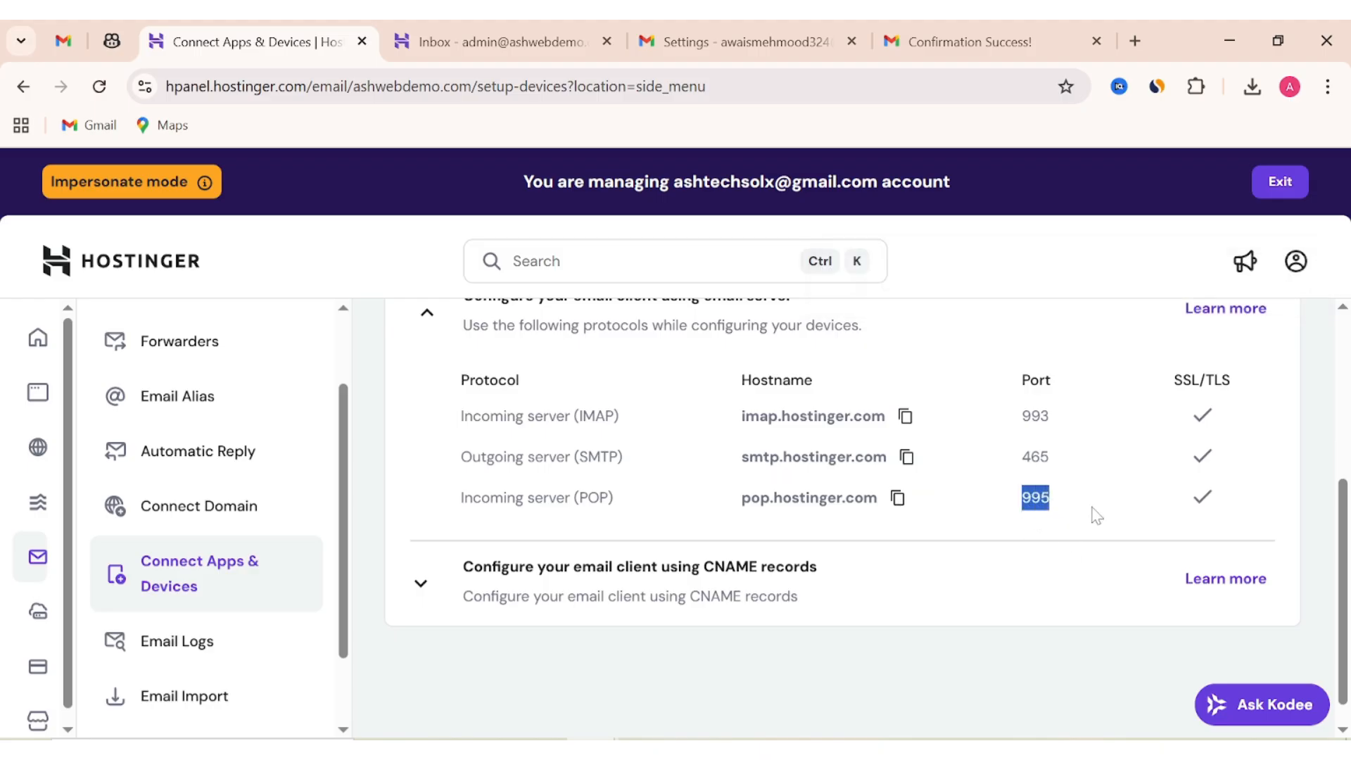
pyautogui.click(739, 41)
# Set the POP server to pop.hostinger.com on port 995.
pyautogui.hotkey('alt', 'Tab')
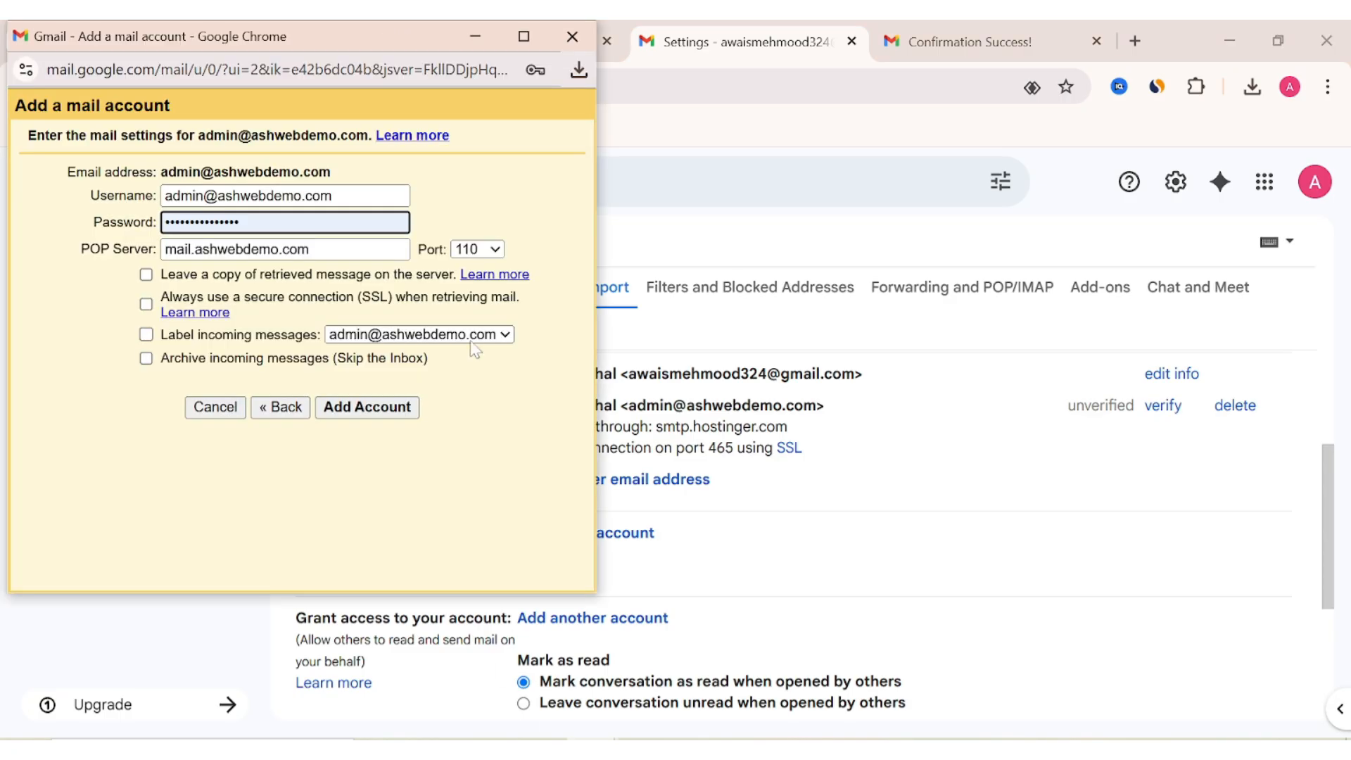
pyautogui.press('Tab')
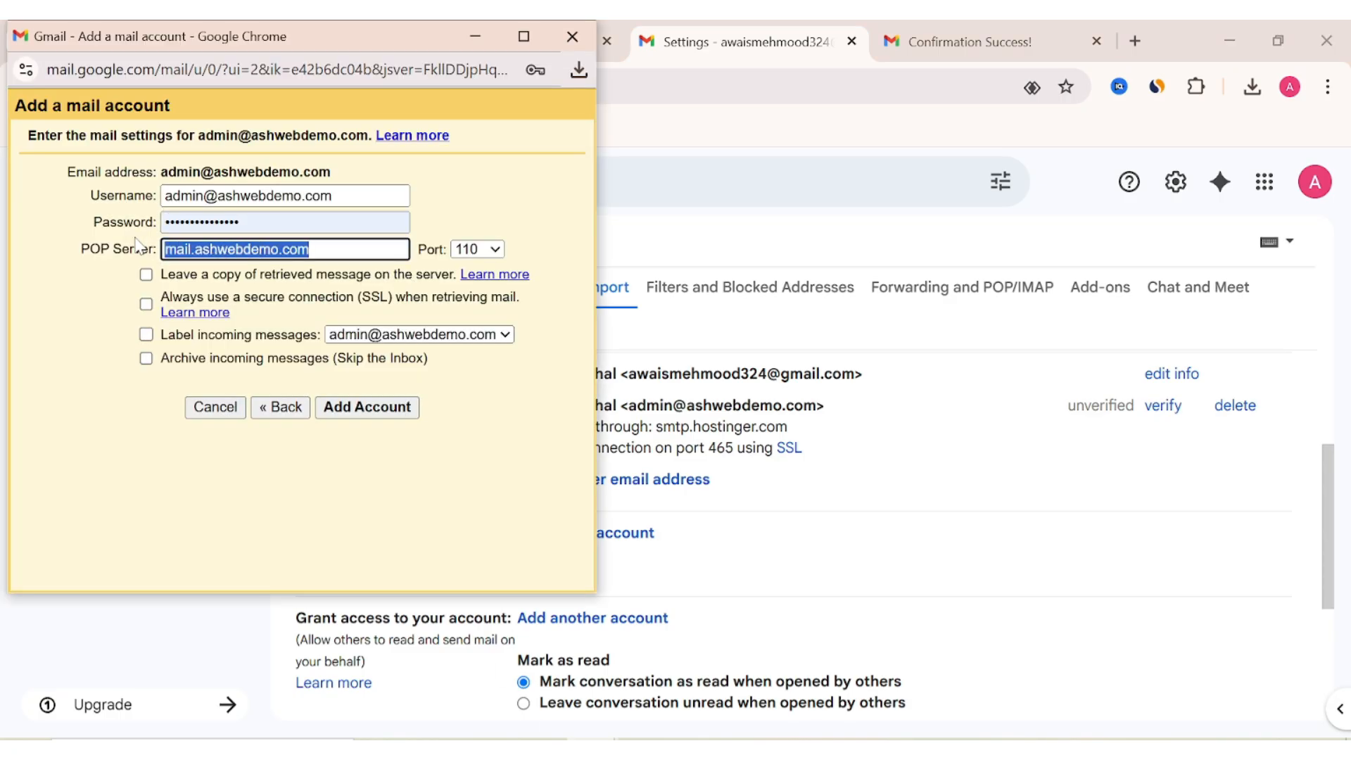
pyautogui.hotkey('ctrl', 'v')
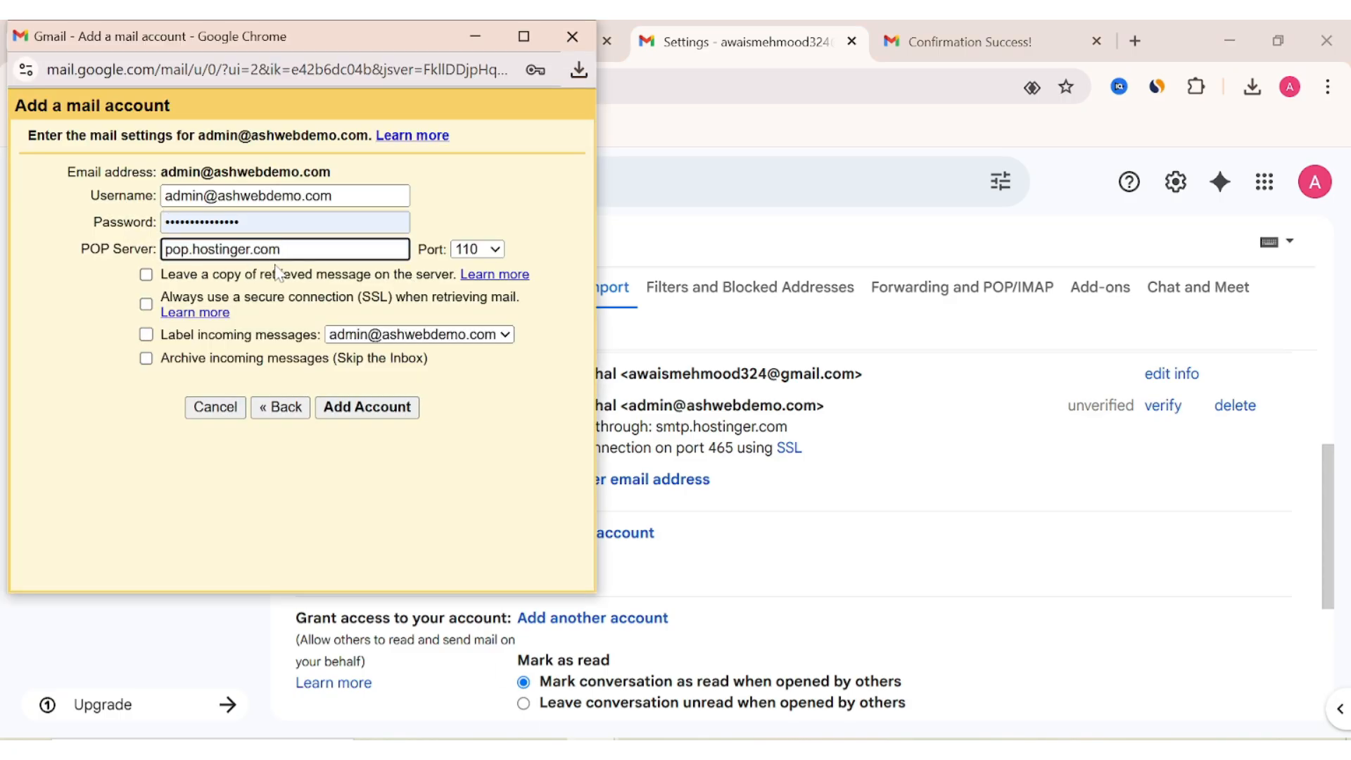
pyautogui.click(495, 252)
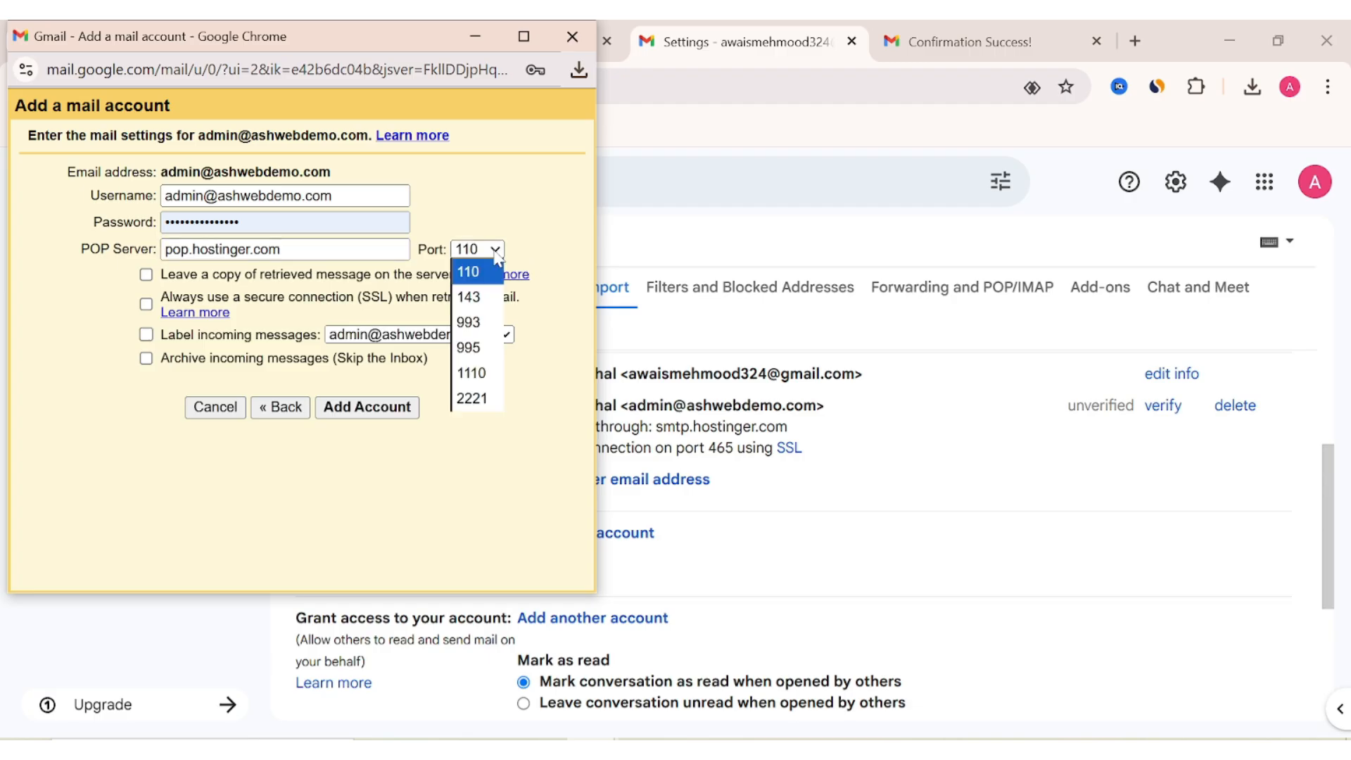
pyautogui.click(470, 346)
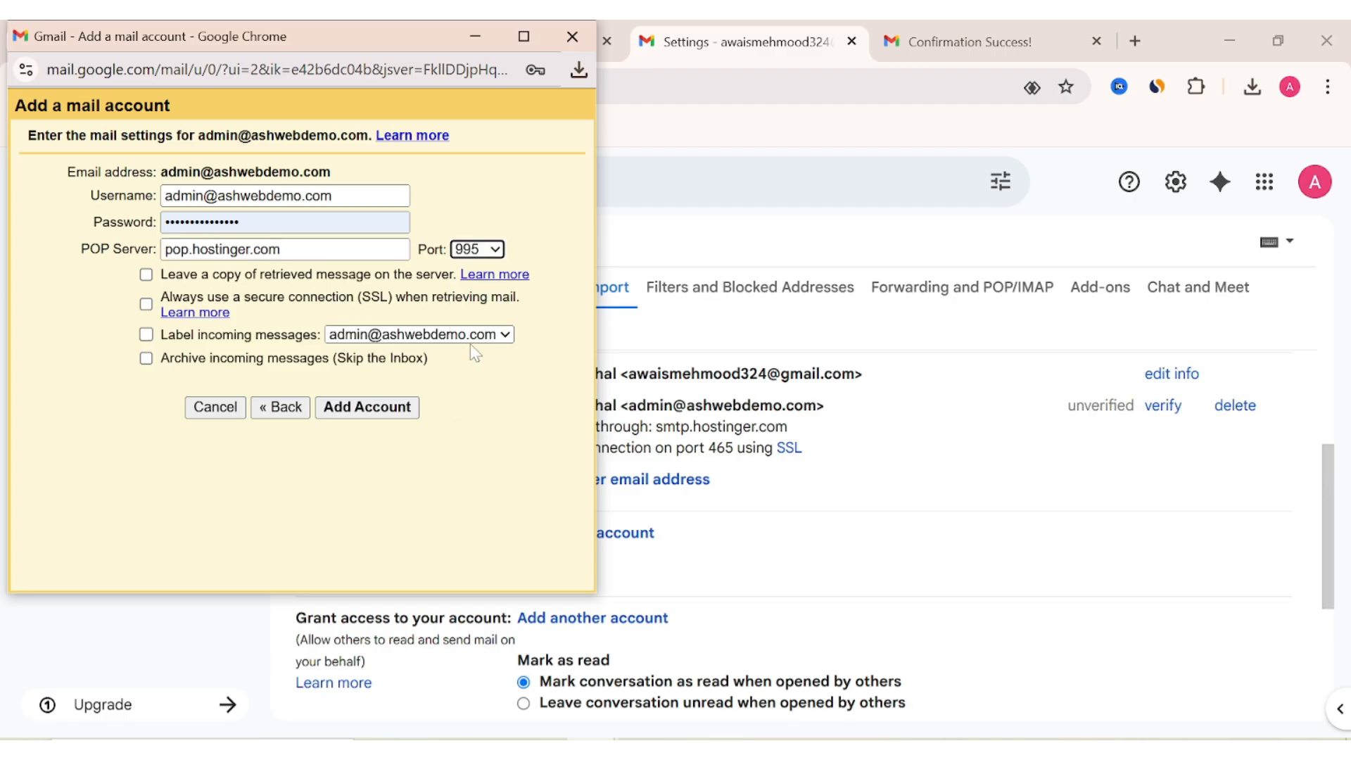
# Enable leaving copies on the server, SSL and labelling of incoming messages, then add the account.
pyautogui.click(146, 275)
pyautogui.click(146, 304)
pyautogui.click(146, 335)
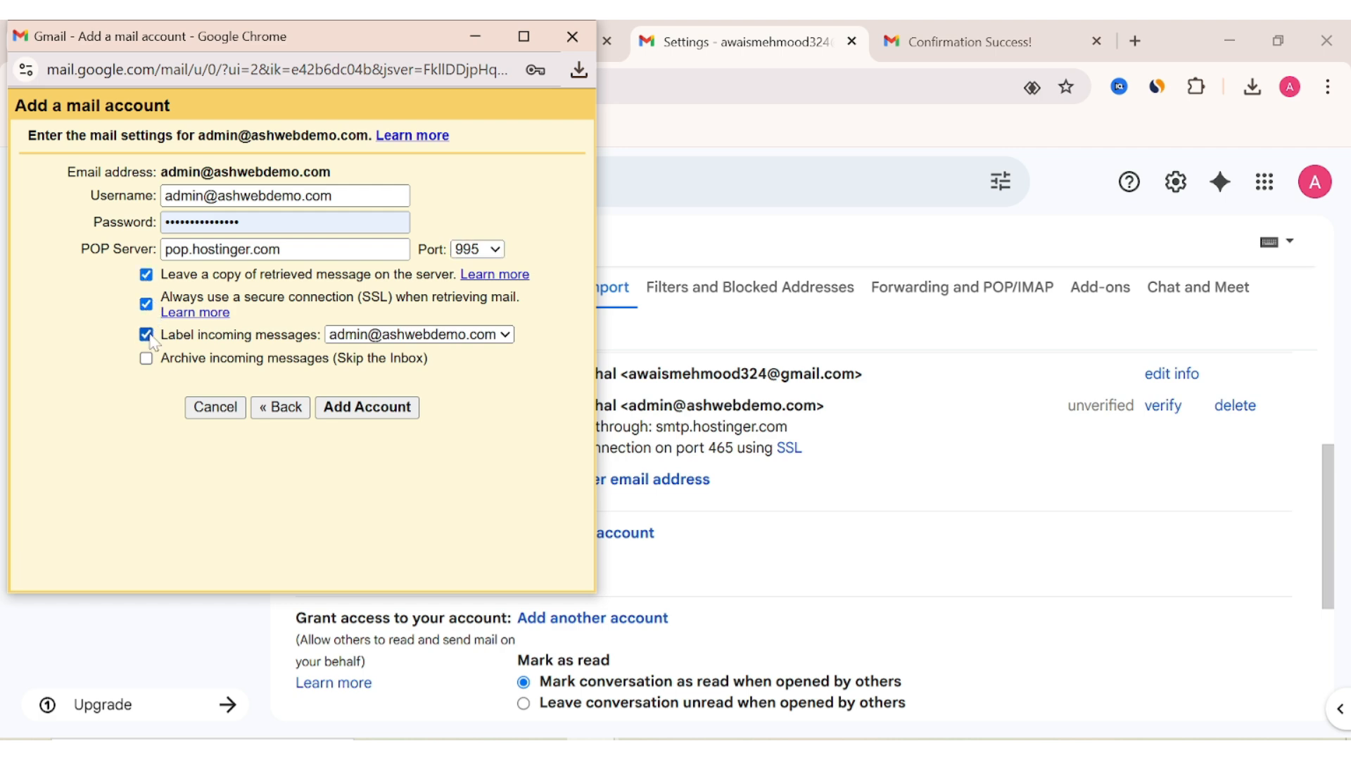
pyautogui.click(345, 408)
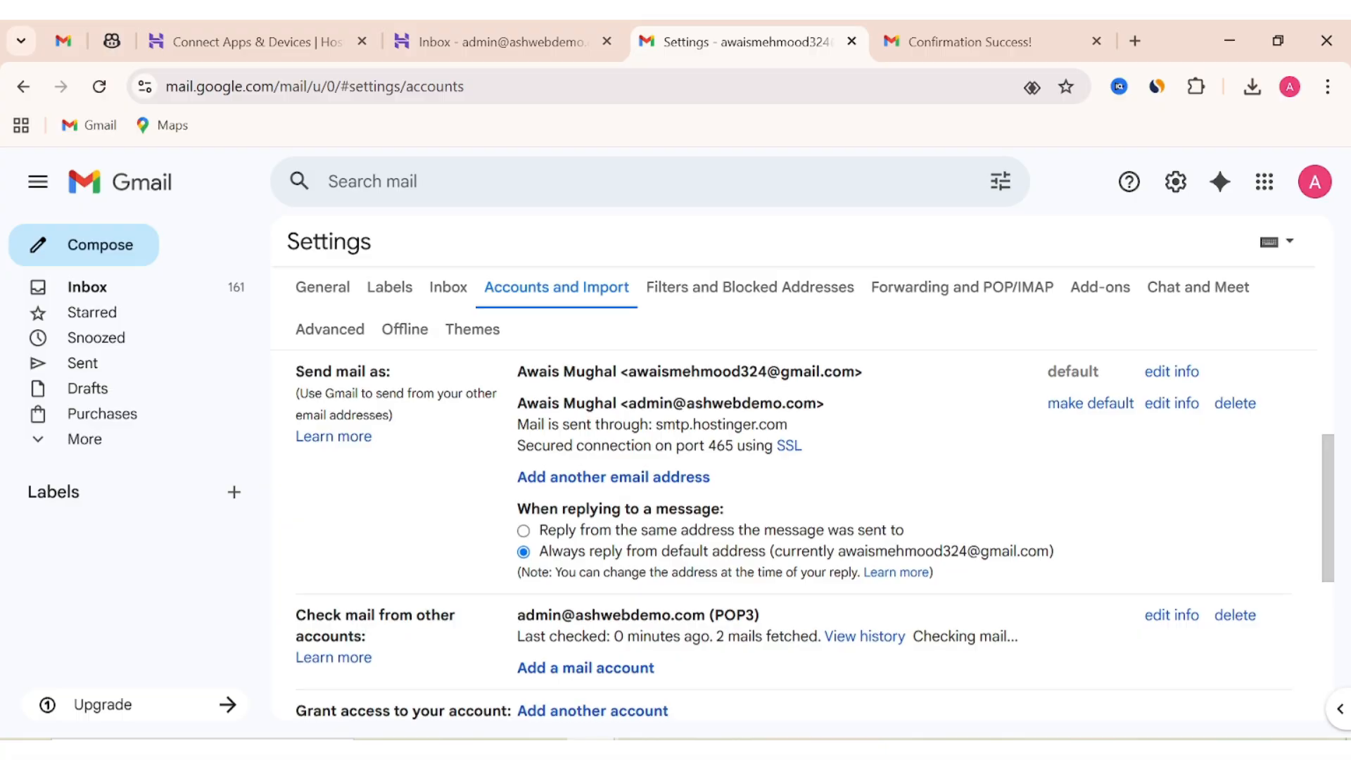
# Confirm the new POP3 account is listed under Check mail from other accounts, then return to Inbox.
pyautogui.scroll(-3, 508, 458)
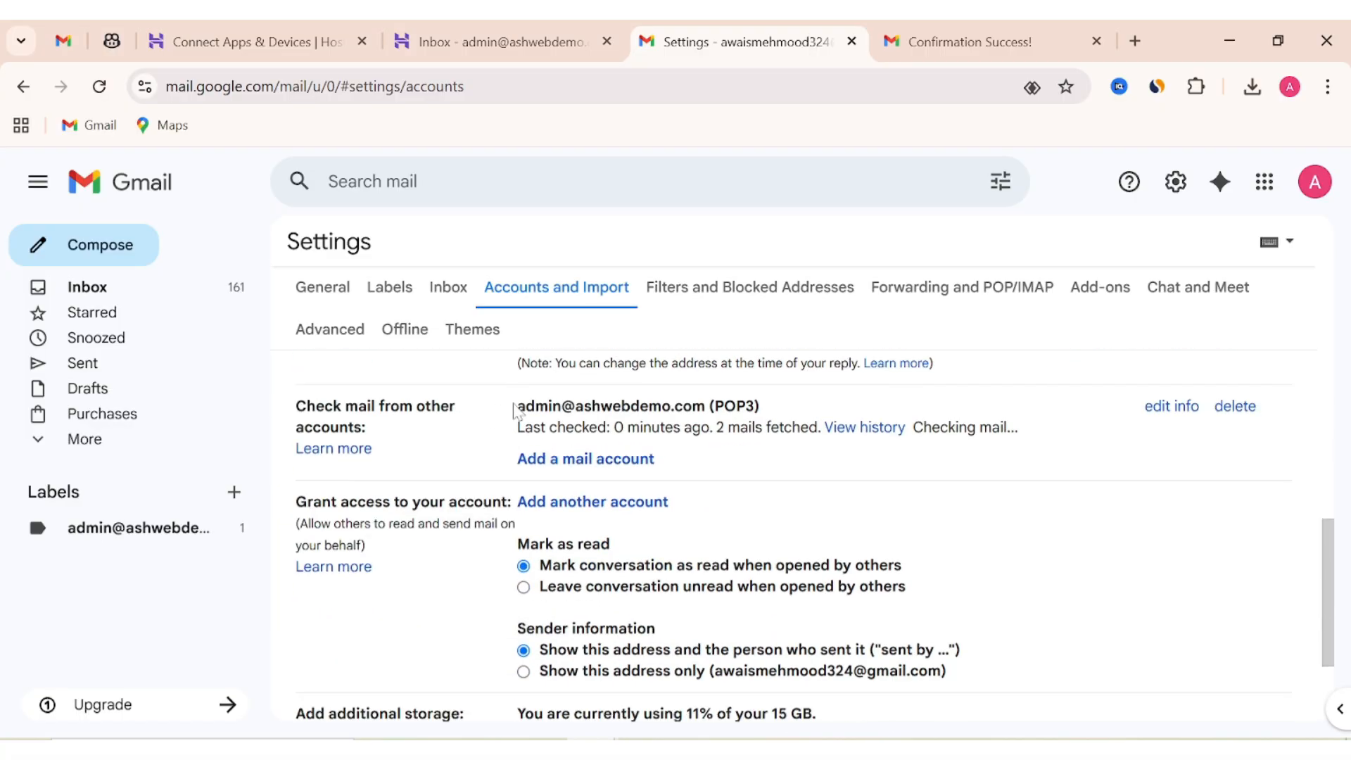
pyautogui.moveTo(516, 404); pyautogui.dragTo(706, 406)
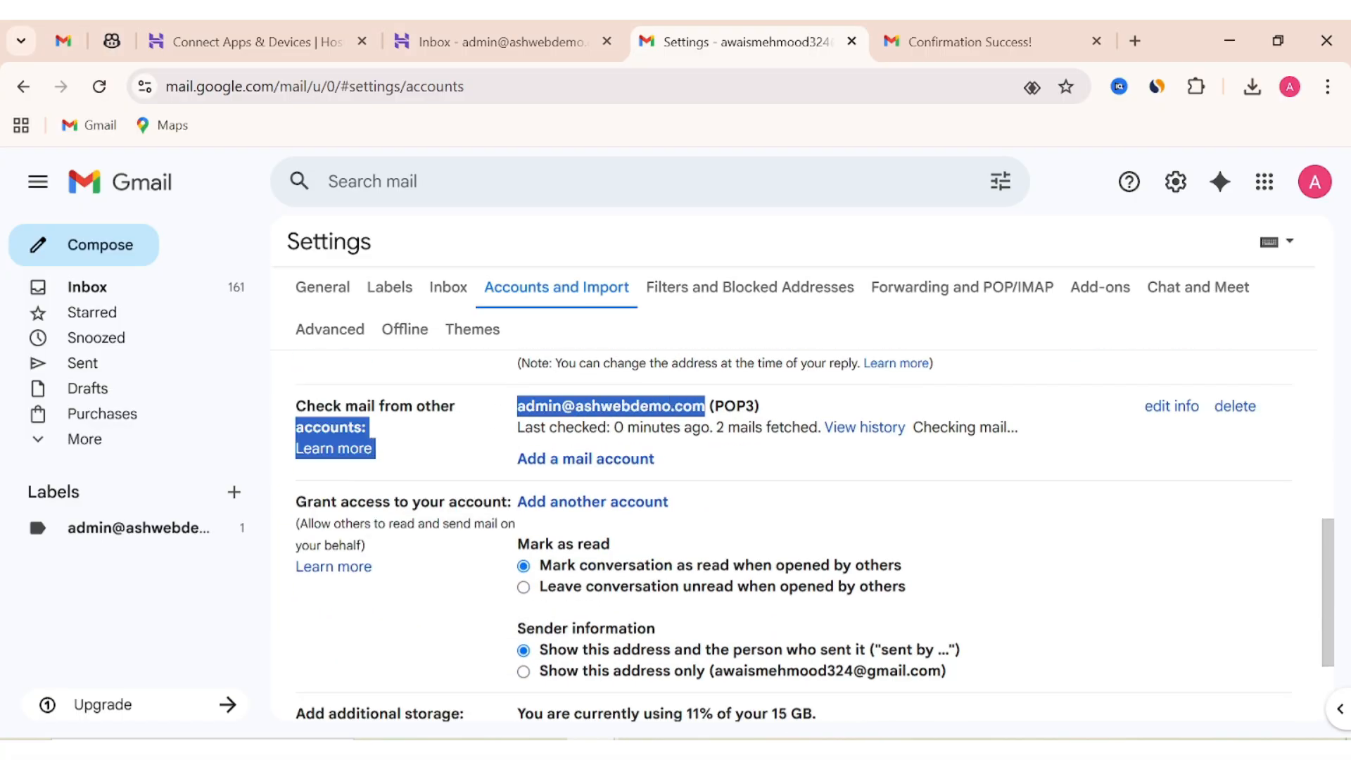
pyautogui.click(778, 465)
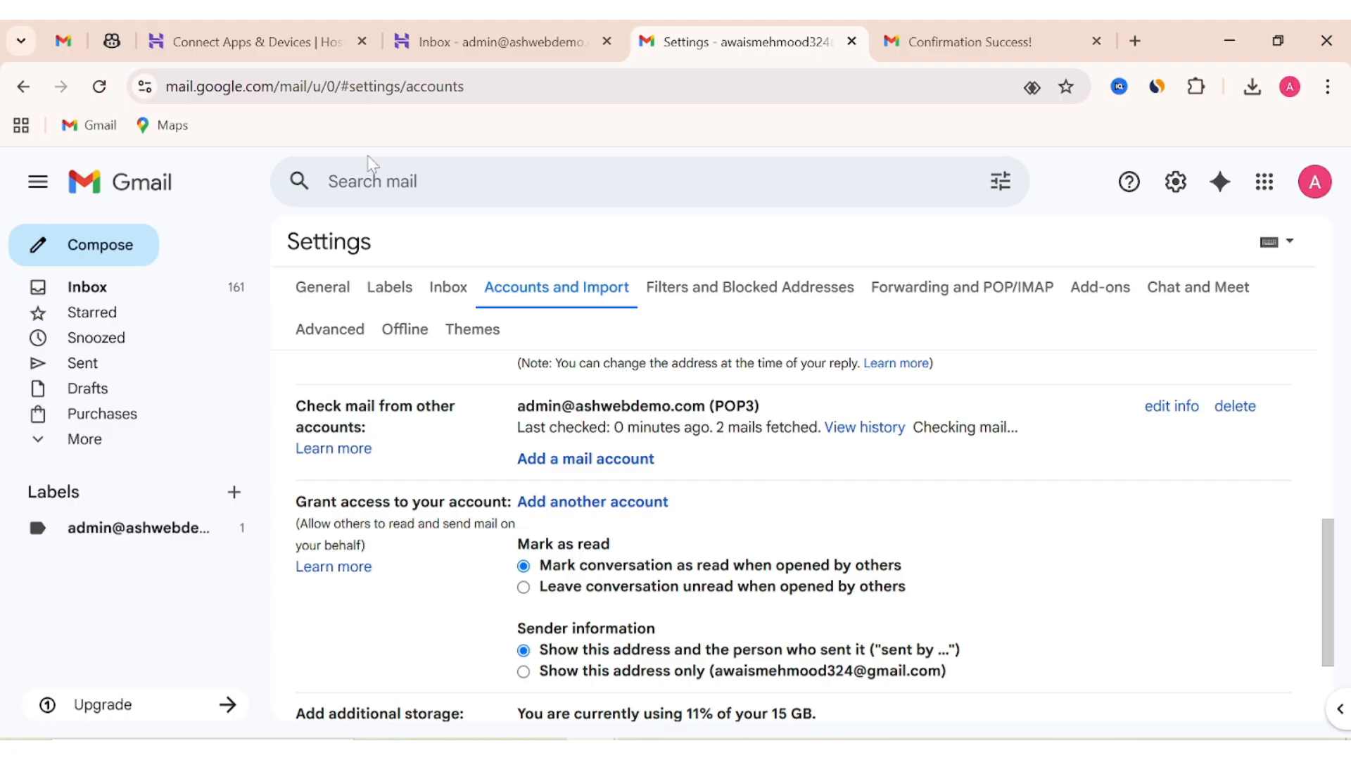
pyautogui.click(216, 287)
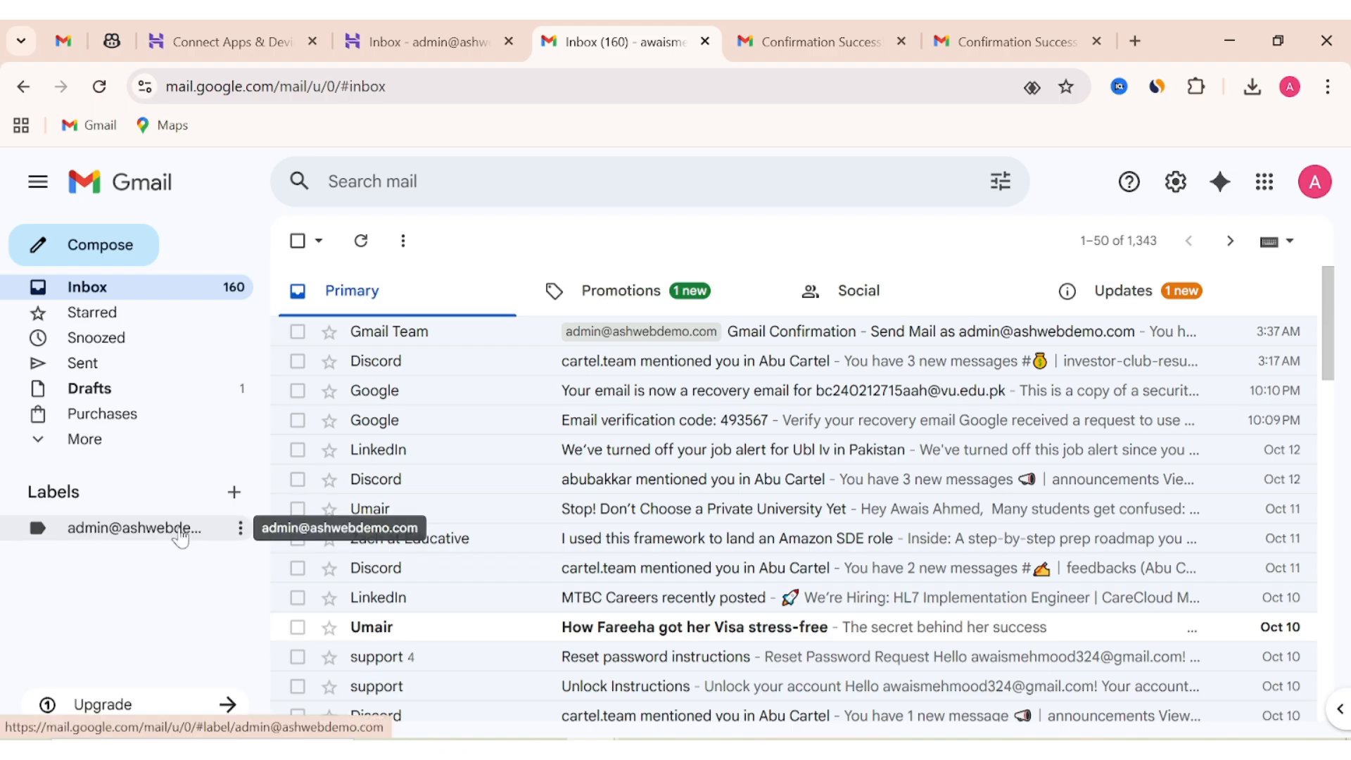
# Send a test email from the Hostinger address with subject 'checking the demo email' and body 'Hello!'.
pyautogui.click(110, 271)
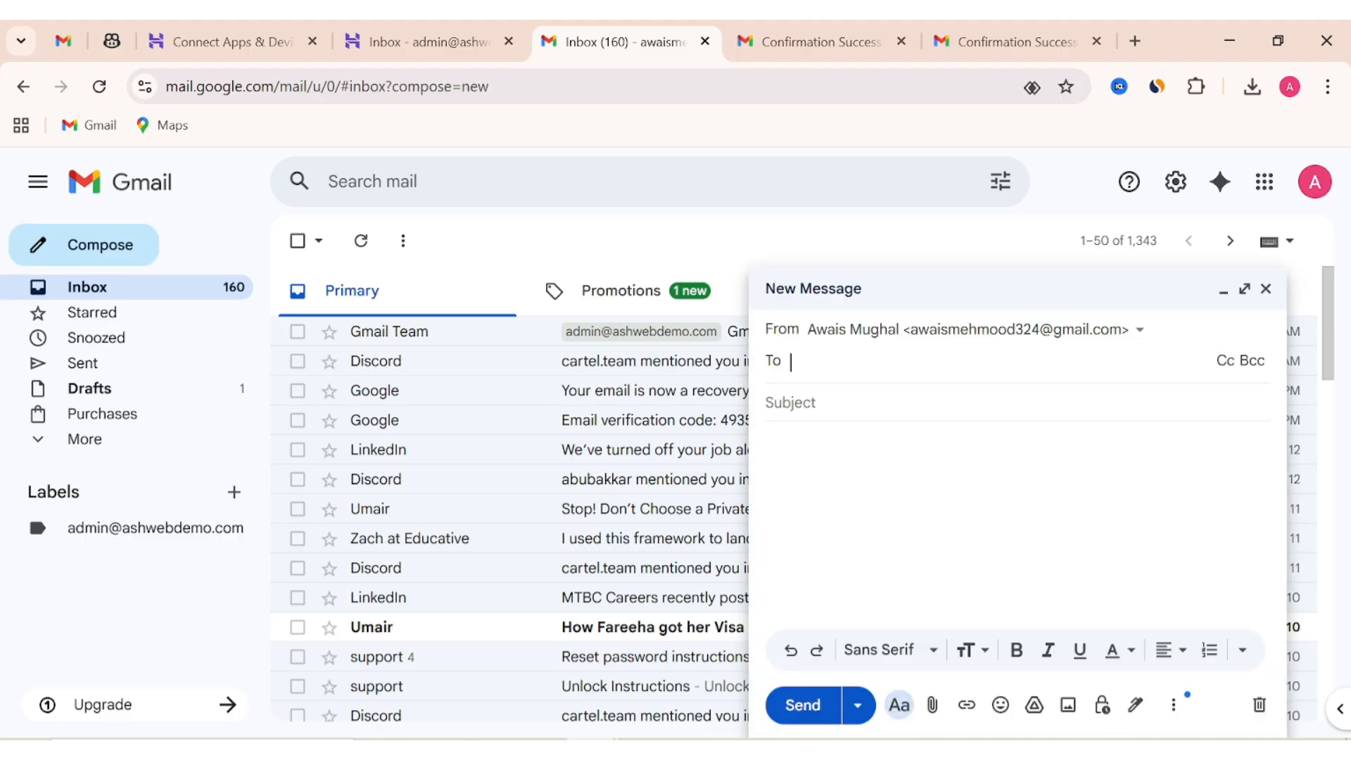
pyautogui.click(1138, 332)
pyautogui.click(1104, 407)
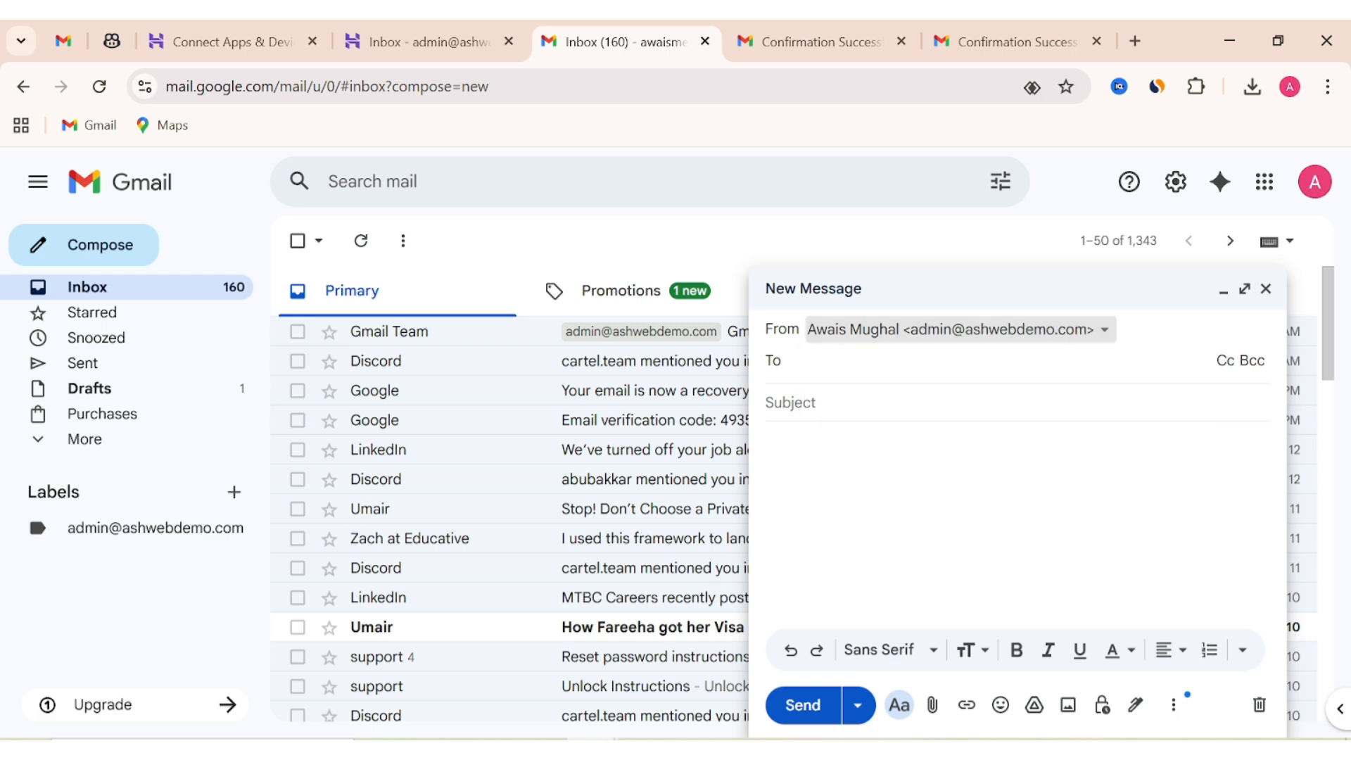
pyautogui.click(791, 402)
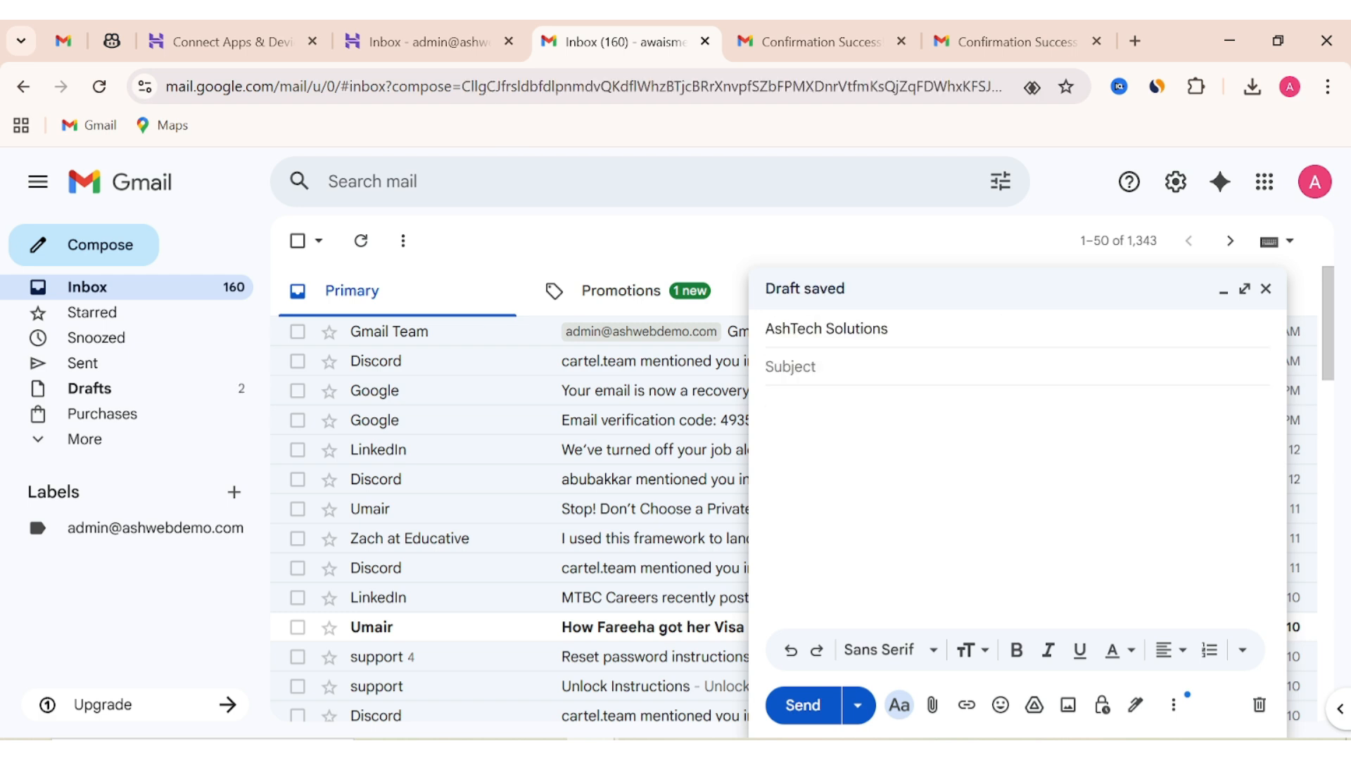
pyautogui.write('checking t')
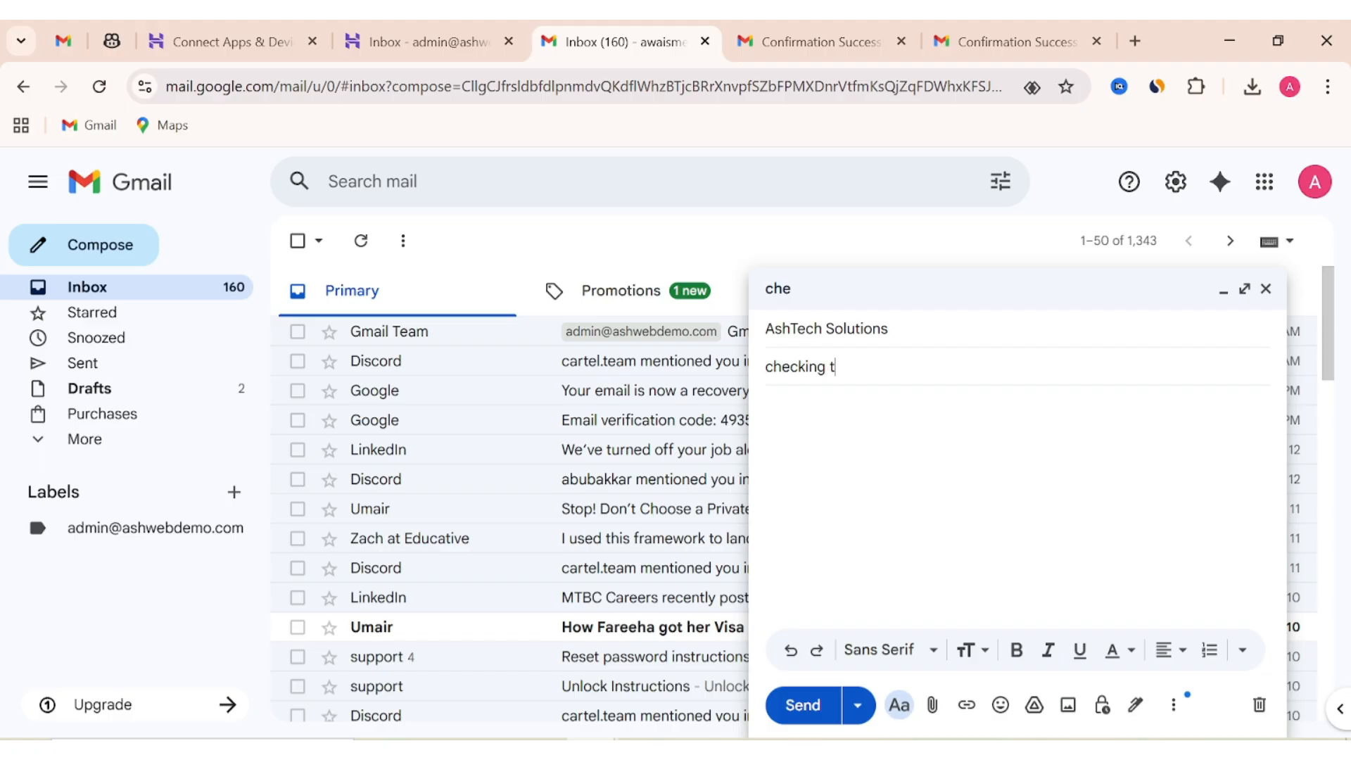
pyautogui.write('he demo email')
pyautogui.press('Tab')
pyautogui.write('Hell')
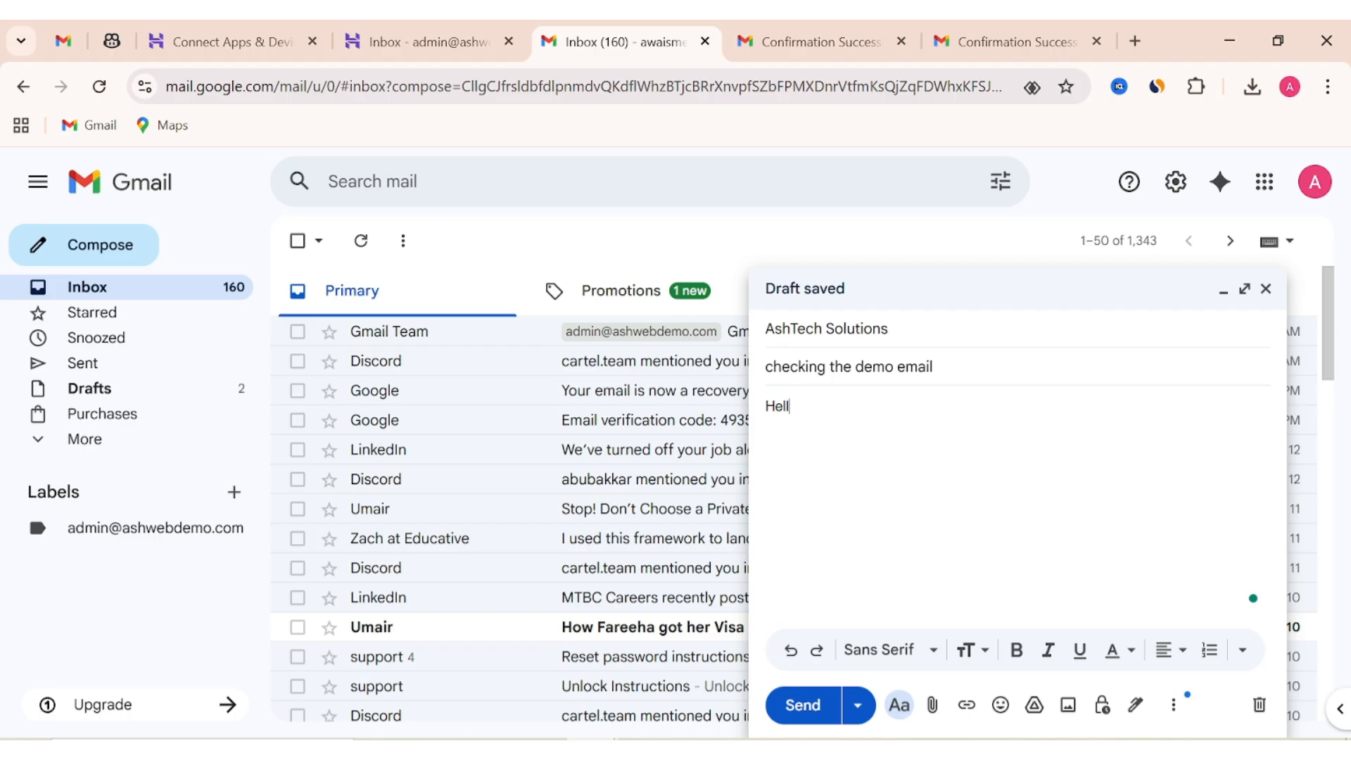
pyautogui.write('o!')
pyautogui.click(803, 705)
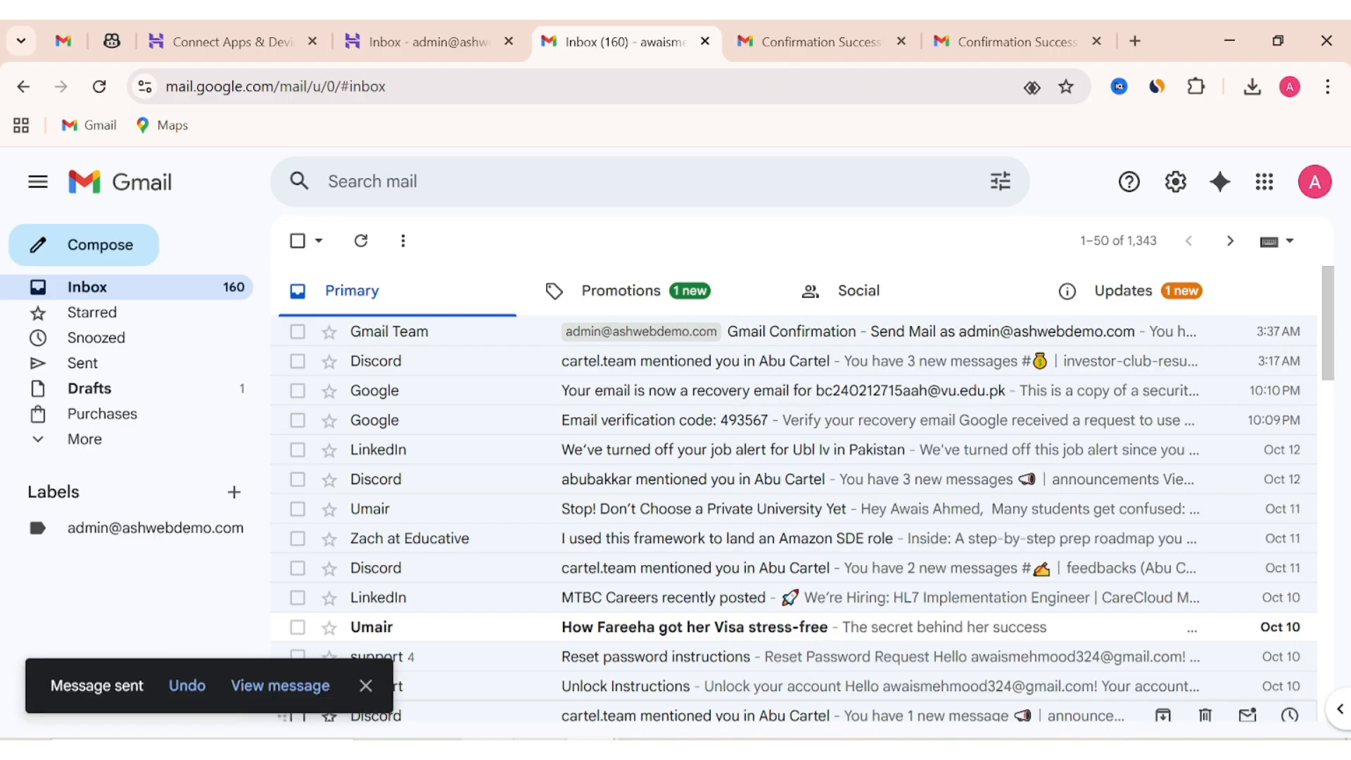
# Open the sent test email, confirm the Hostinger address is the sender, and go back to Sent Mail.
pyautogui.click(296, 687)
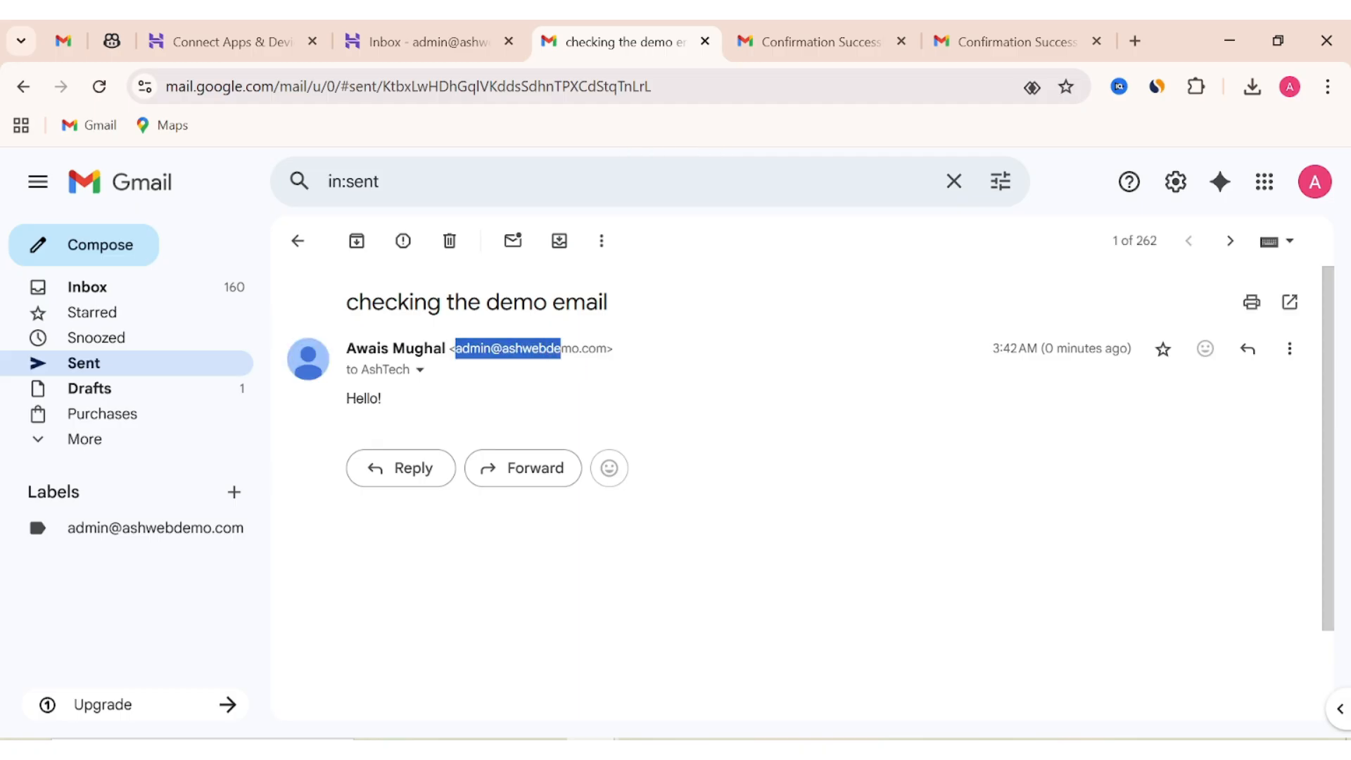
pyautogui.moveTo(597, 348); pyautogui.dragTo(456, 349)
pyautogui.click(648, 423)
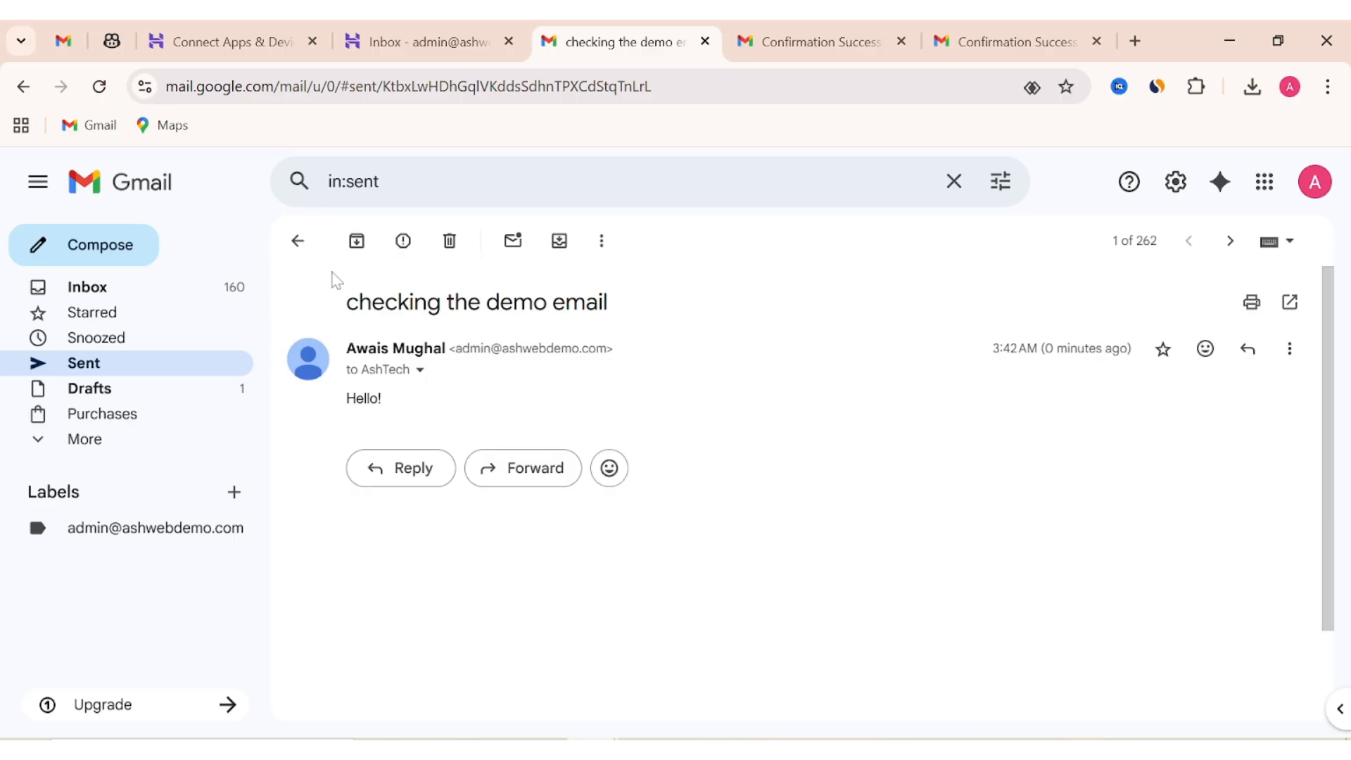
pyautogui.click(299, 243)
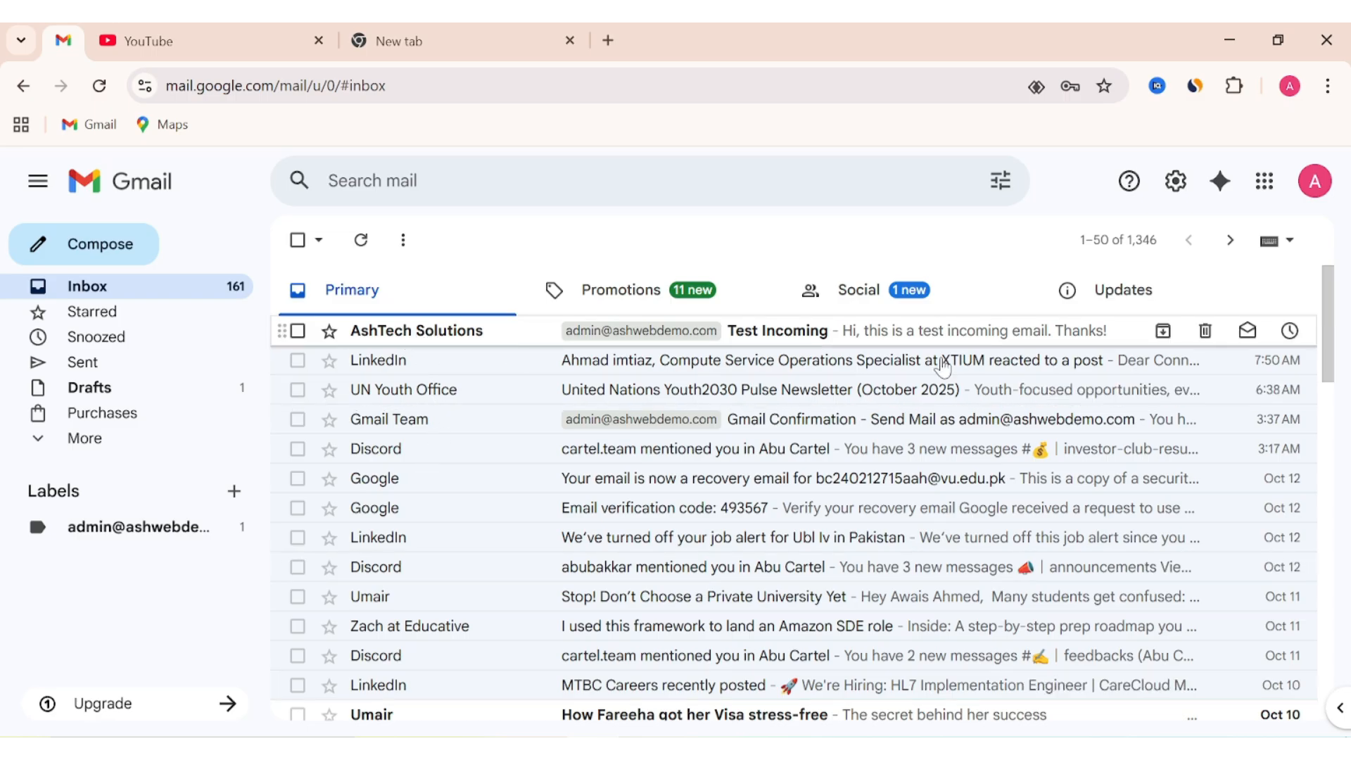
# Open the Test Incoming email and expand its details to confirm delivery to the admin address.
pyautogui.click(1058, 340)
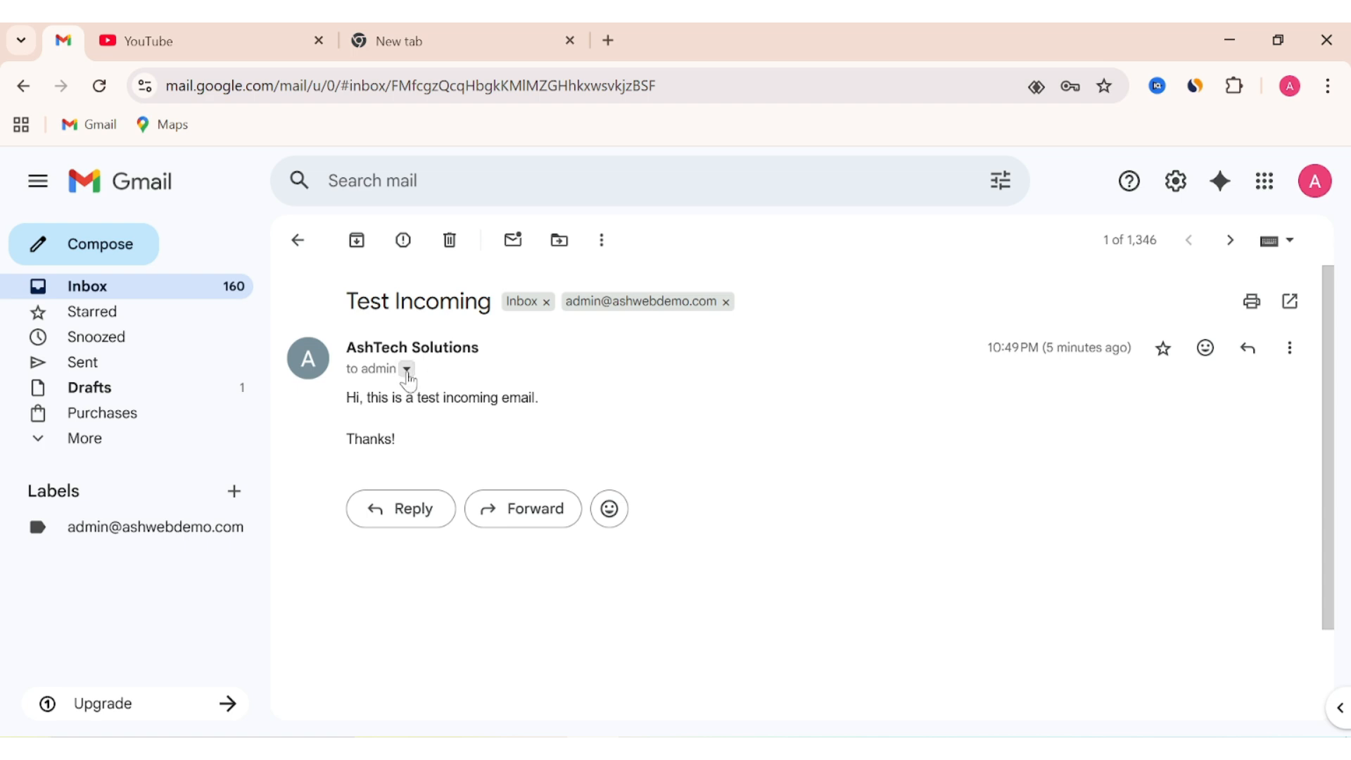
pyautogui.click(407, 369)
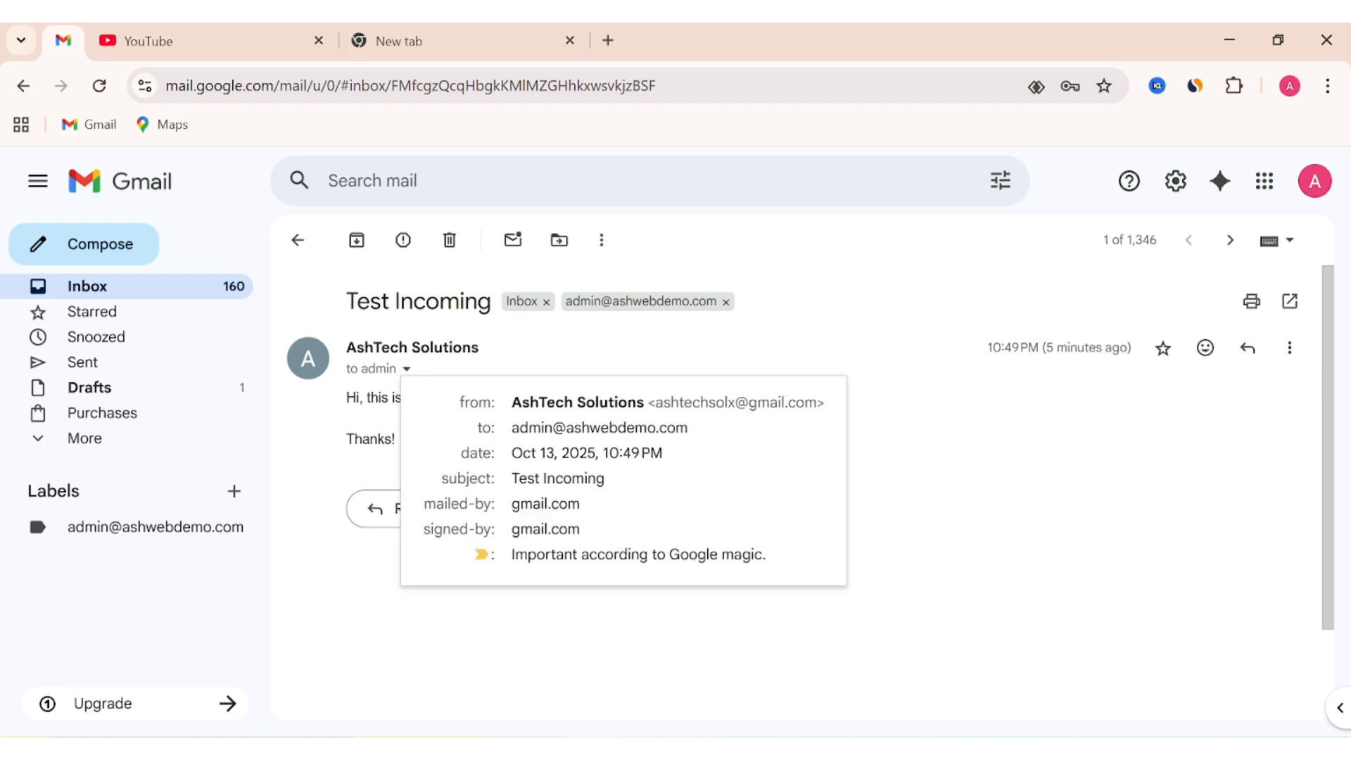